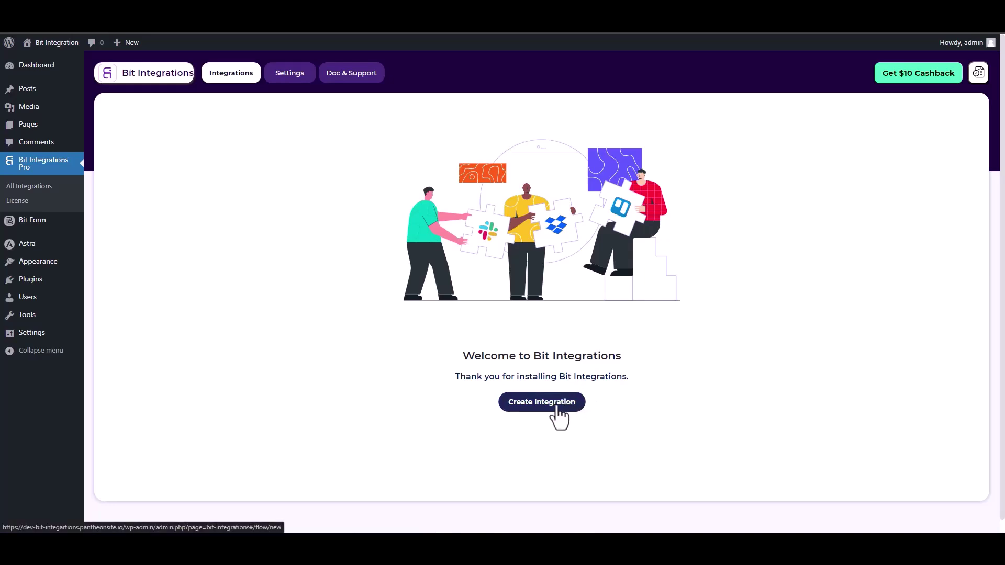
- Pick SiteOrigin Widgets as the new integration's trigger and start fetching its form data
{"action": "type", "text": "sit"}
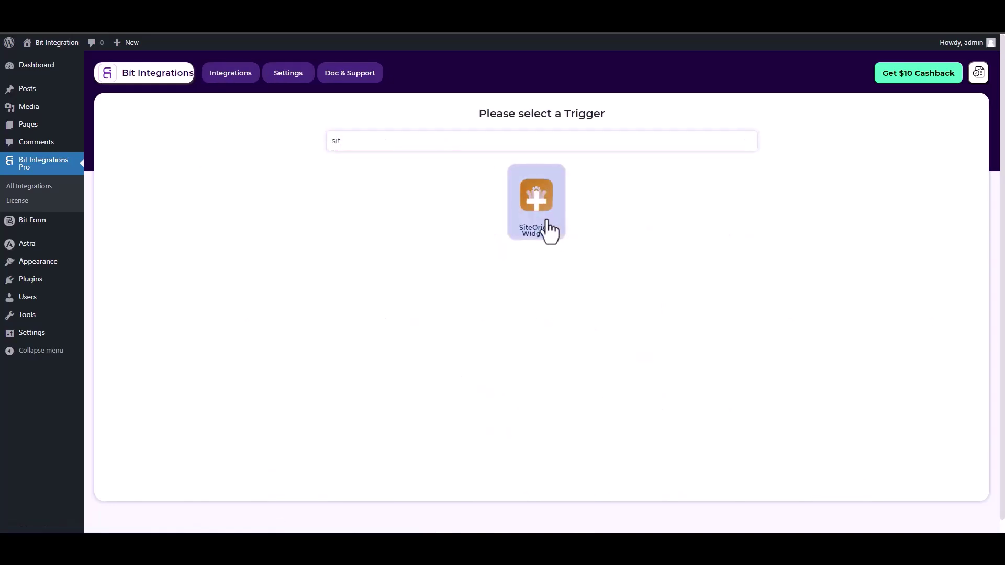
{"action": "left_click", "coordinate": [548, 227]}
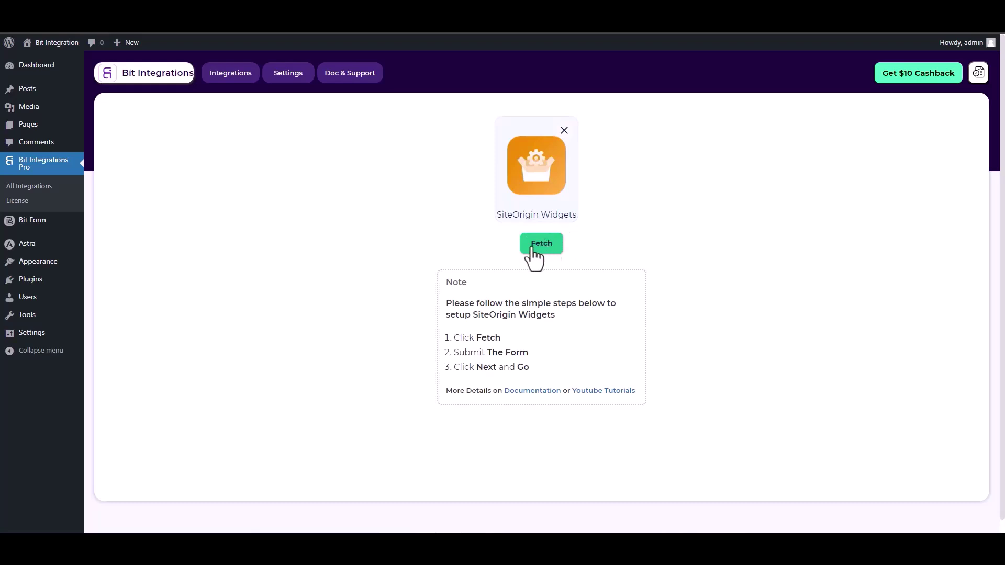
{"action": "left_click", "coordinate": [538, 248]}
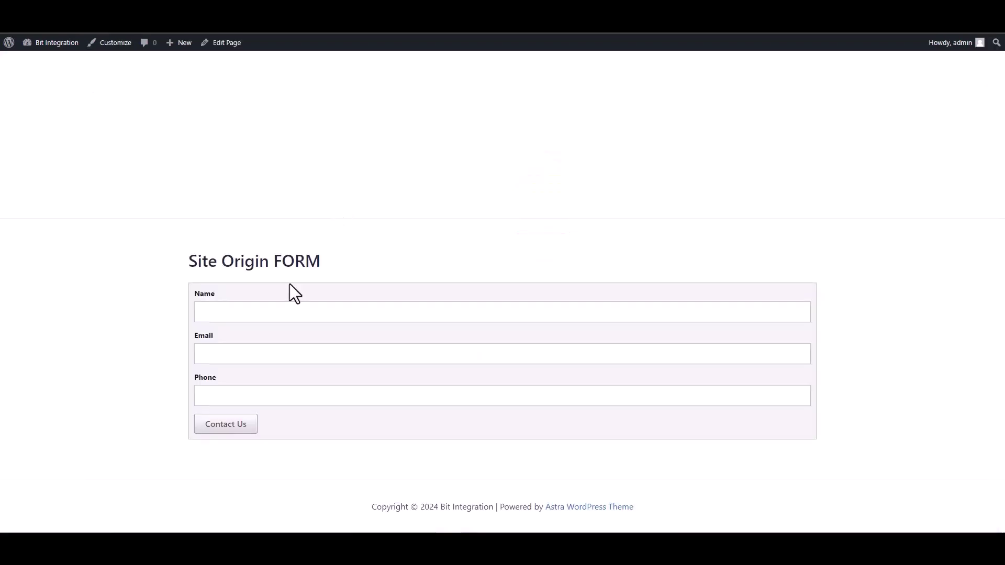
- Submit the Site Origin form with name 'test', an e-mail and phone 1234567, then return to Bit Integrations
{"action": "left_click", "coordinate": [337, 313]}
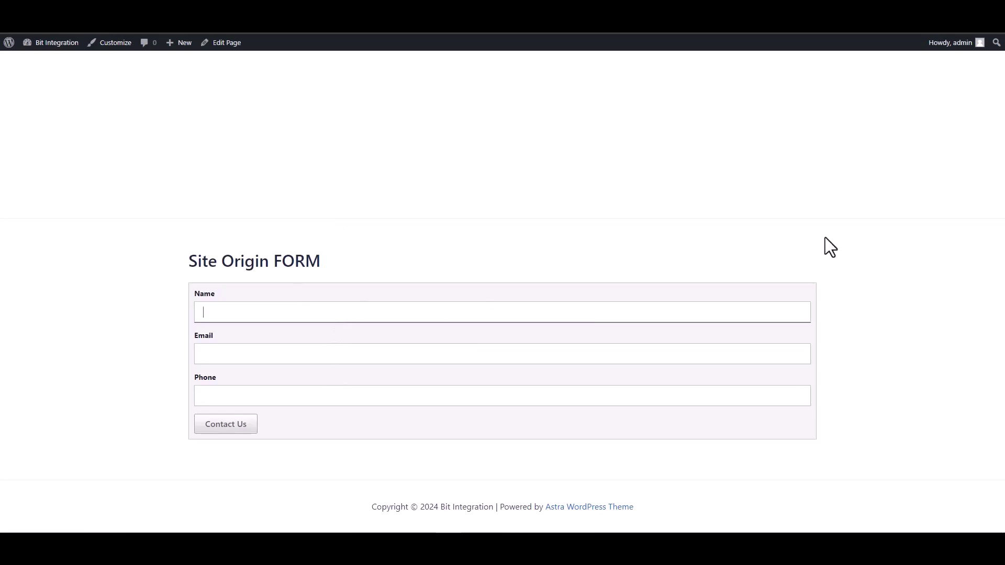
{"action": "type", "text": "test"}
{"action": "left_click", "coordinate": [676, 349]}
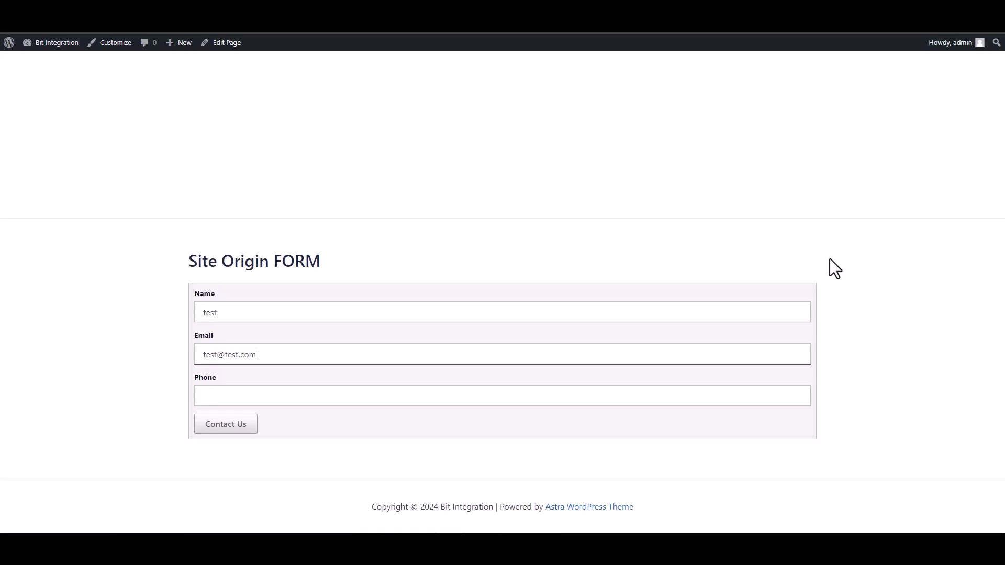
{"action": "left_click", "coordinate": [694, 396]}
{"action": "type", "text": "12345678"}
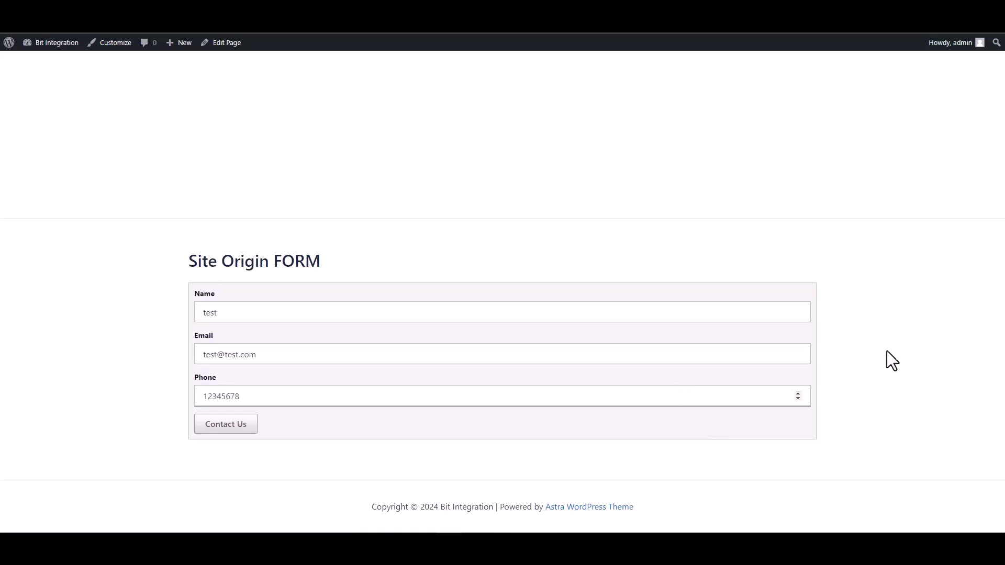
{"action": "left_click", "coordinate": [233, 425]}
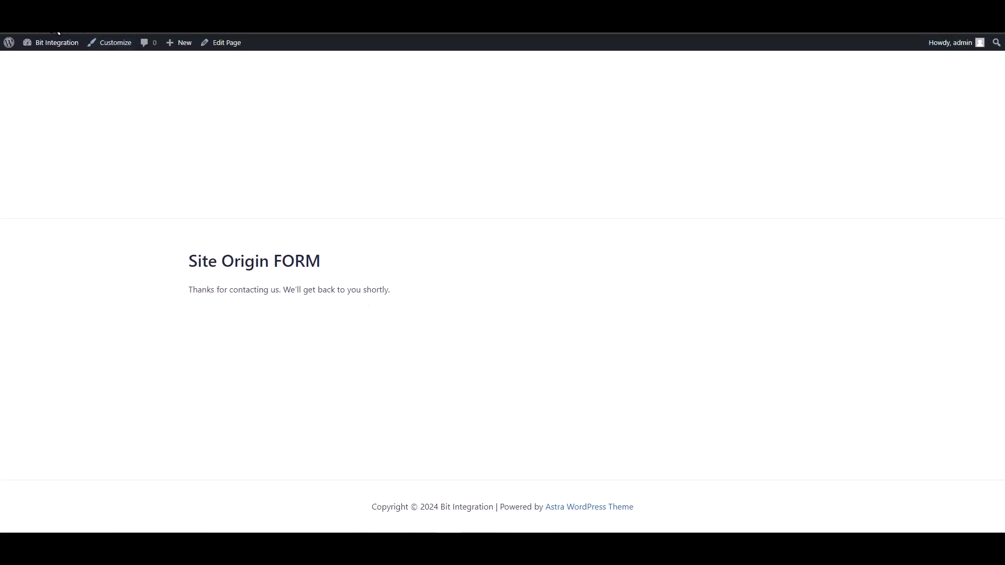
{"action": "left_click", "coordinate": [445, 24]}
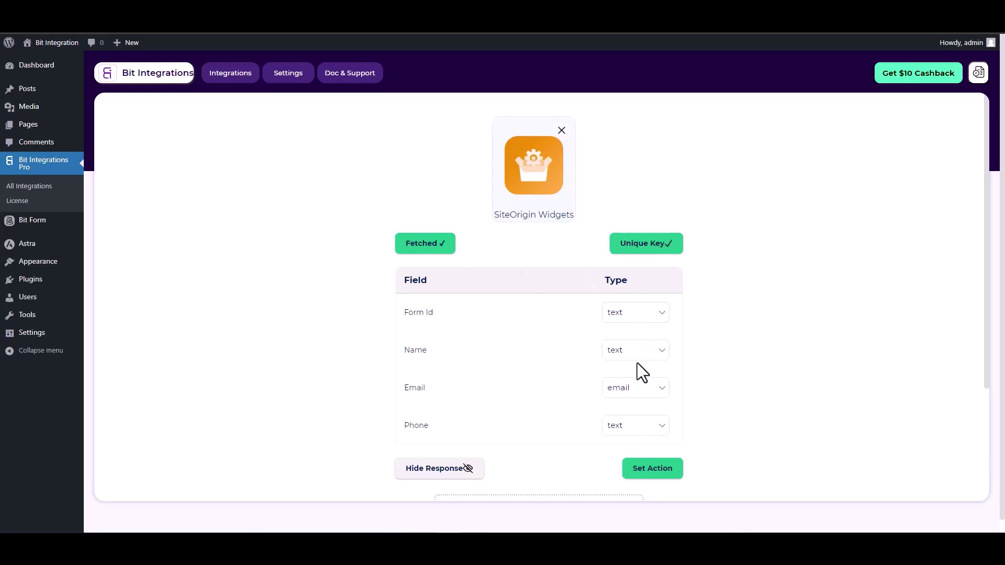
- Set Google Contacts as the action and follow its Google API Console link for credentials
{"action": "left_click", "coordinate": [652, 473]}
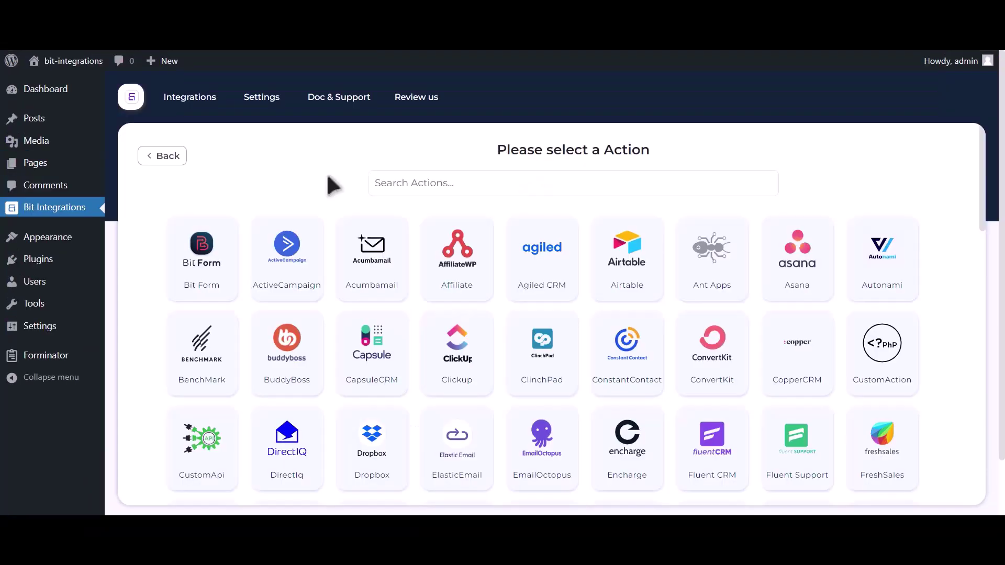
{"action": "left_click", "coordinate": [447, 183]}
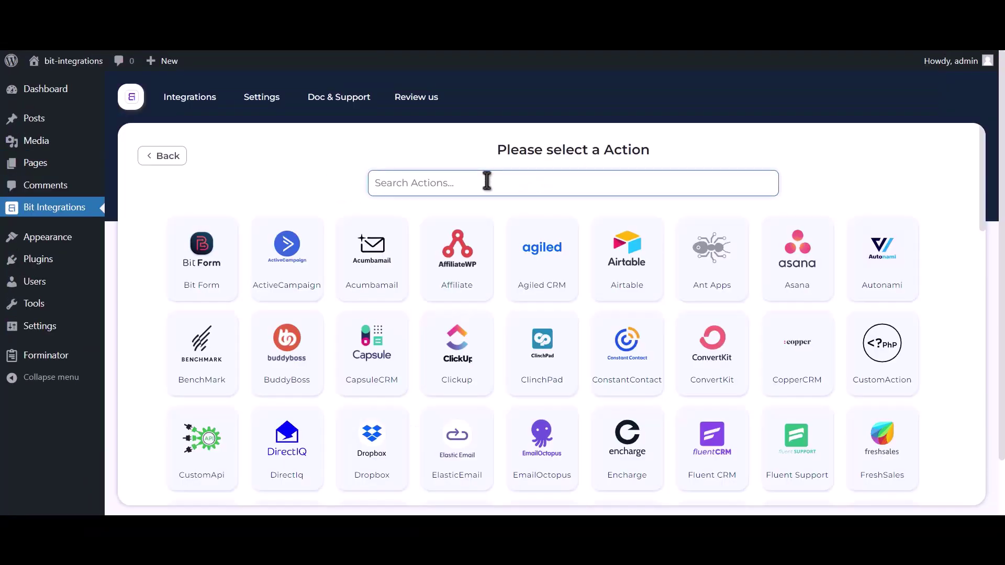
{"action": "type", "text": "google contacts"}
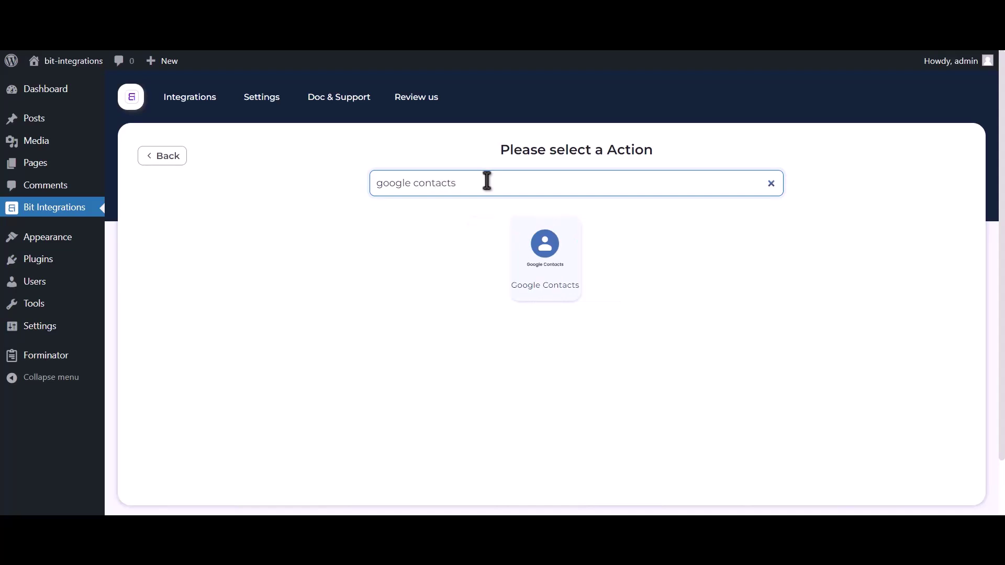
{"action": "left_click", "coordinate": [539, 270]}
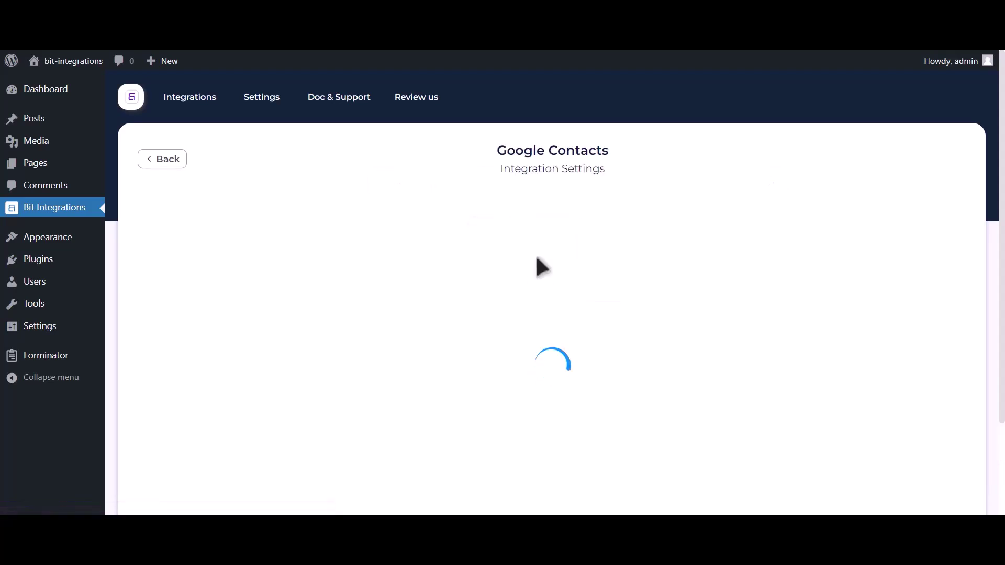
{"action": "left_click_drag", "start_coordinate": [144, 372], "coordinate": [303, 375]}
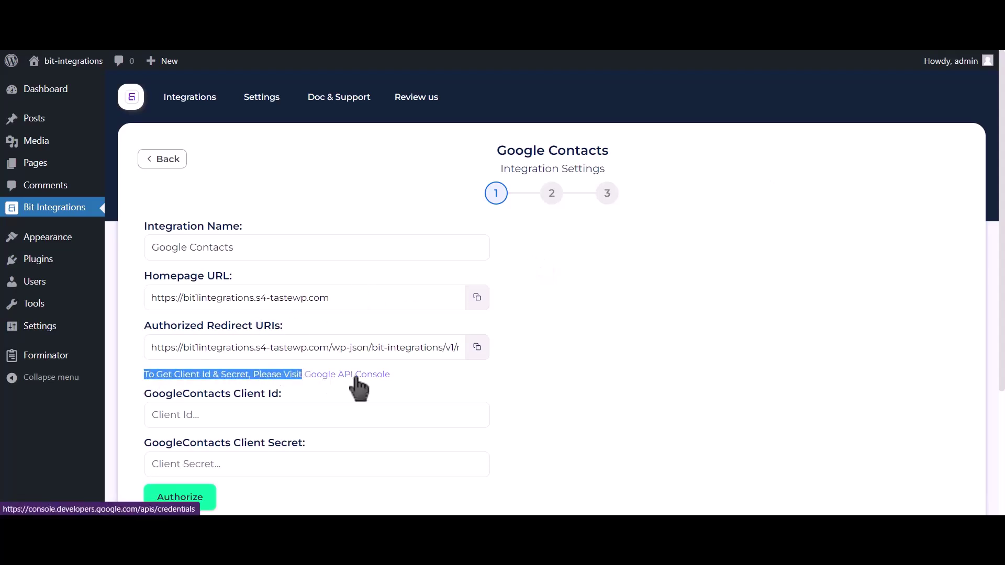
{"action": "left_click", "coordinate": [356, 375]}
- Create a new Google Cloud project named 'Bit Integrations'
{"action": "left_click", "coordinate": [940, 149]}
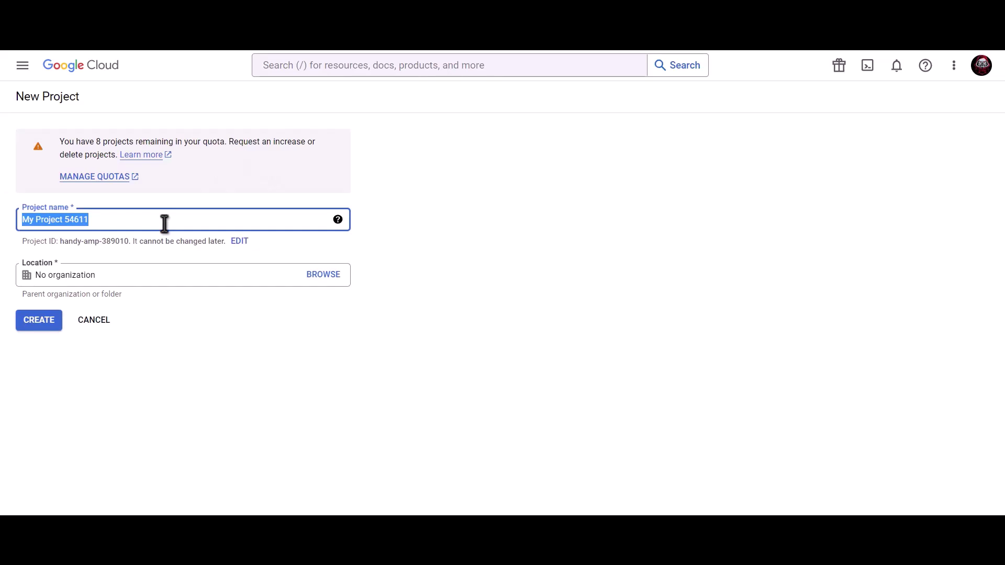
{"action": "type", "text": "Bit In"}
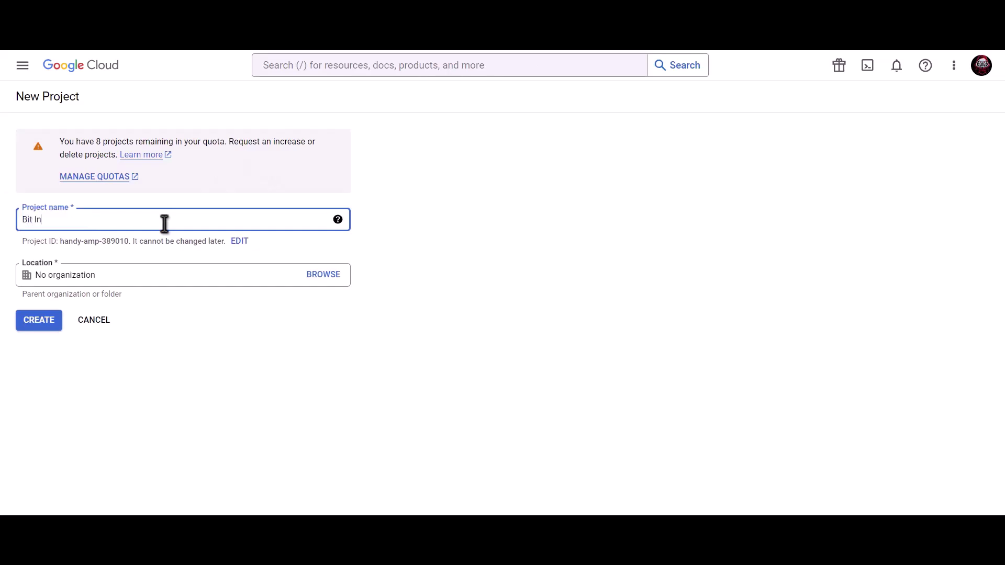
{"action": "type", "text": "tegrations"}
{"action": "left_click", "coordinate": [37, 321]}
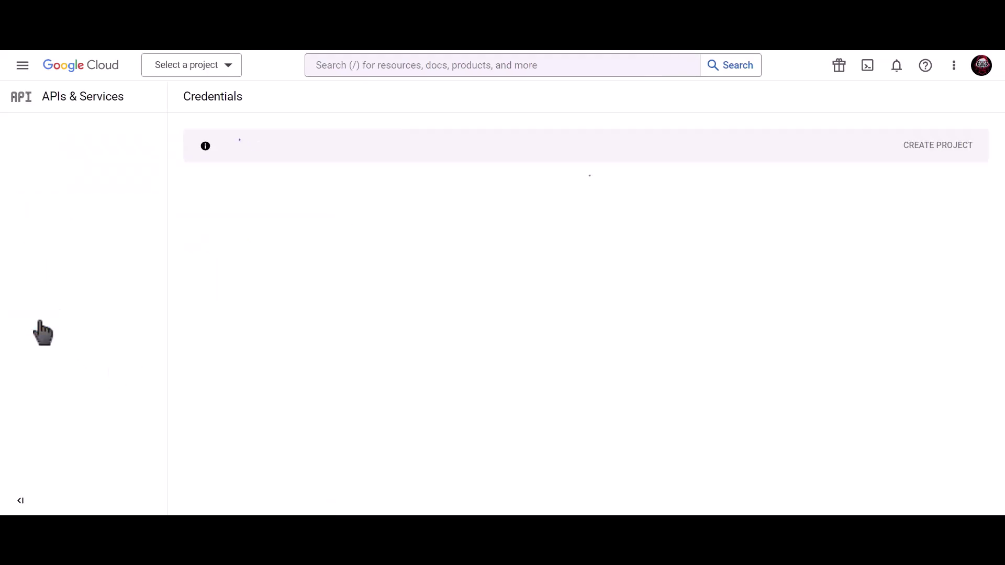
- Find the Contacts API through the console search, enable it, and select the search text for a new query
{"action": "left_click", "coordinate": [462, 66]}
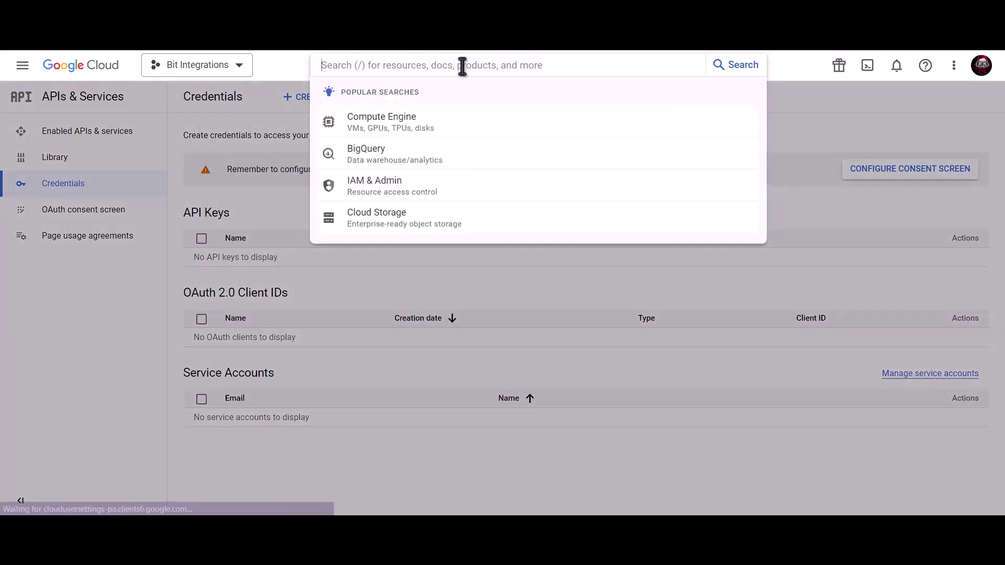
{"action": "type", "text": "Google "}
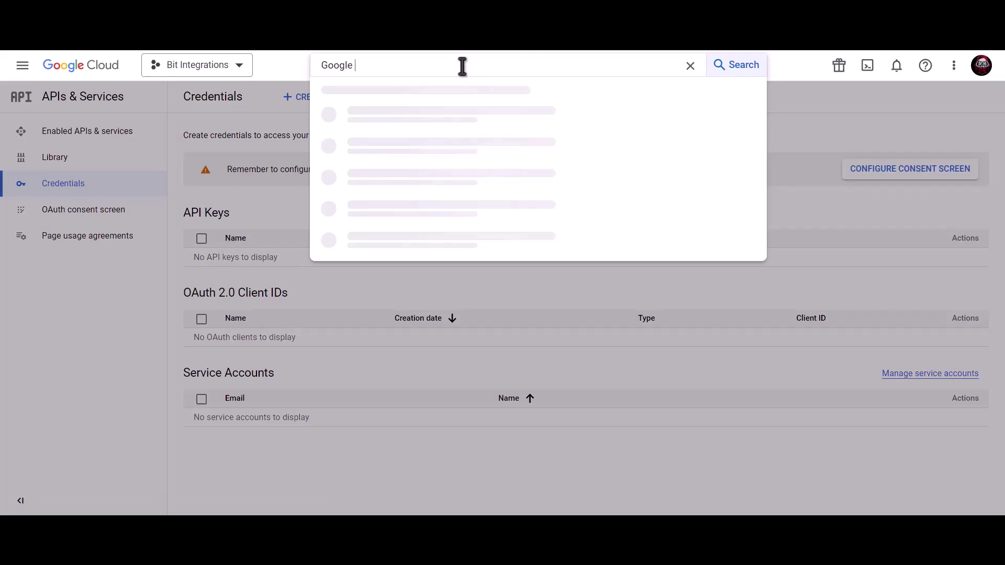
{"action": "type", "text": "contacts api"}
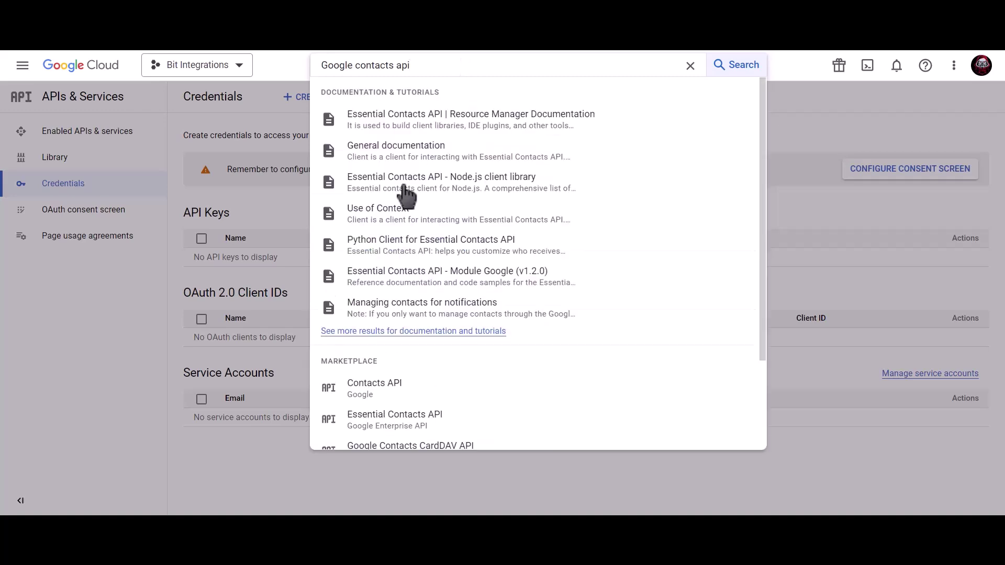
{"action": "left_click", "coordinate": [411, 394]}
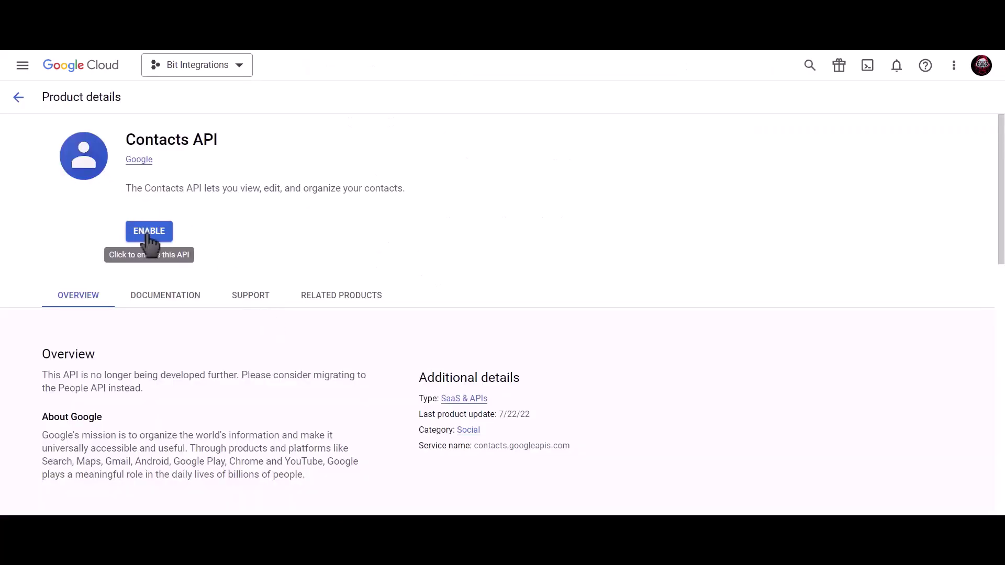
{"action": "left_click", "coordinate": [150, 238]}
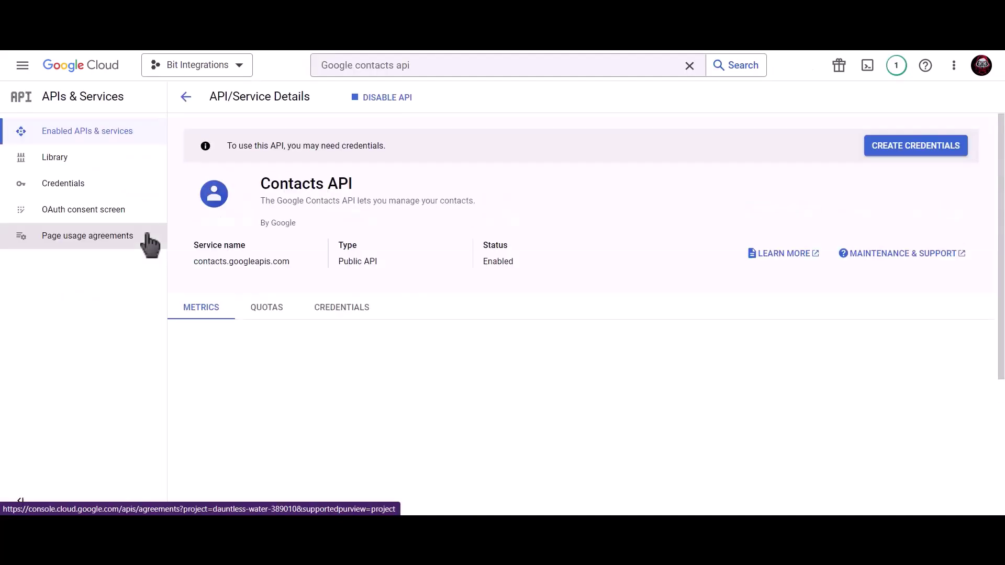
{"action": "left_click", "coordinate": [439, 65]}
{"action": "left_click_drag", "start_coordinate": [439, 66], "coordinate": [312, 69]}
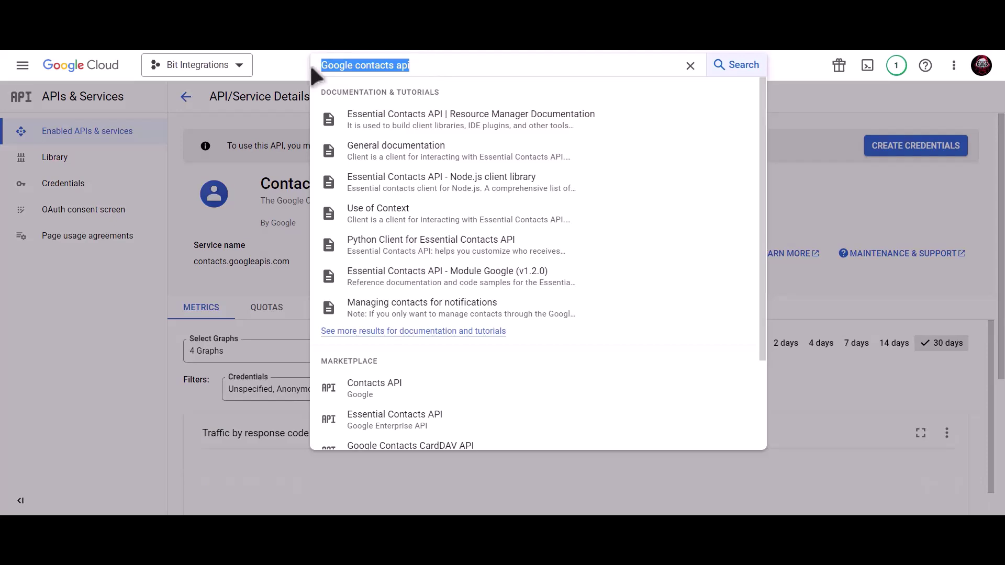
- Enable the Google People API and go to the project's Credentials page
{"action": "type", "text": "google"}
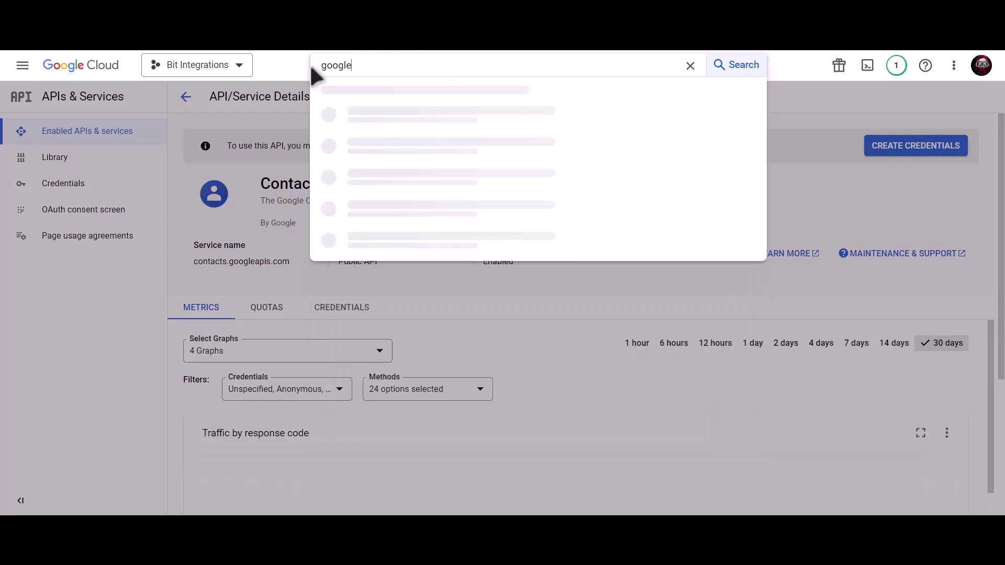
{"action": "type", "text": " people api"}
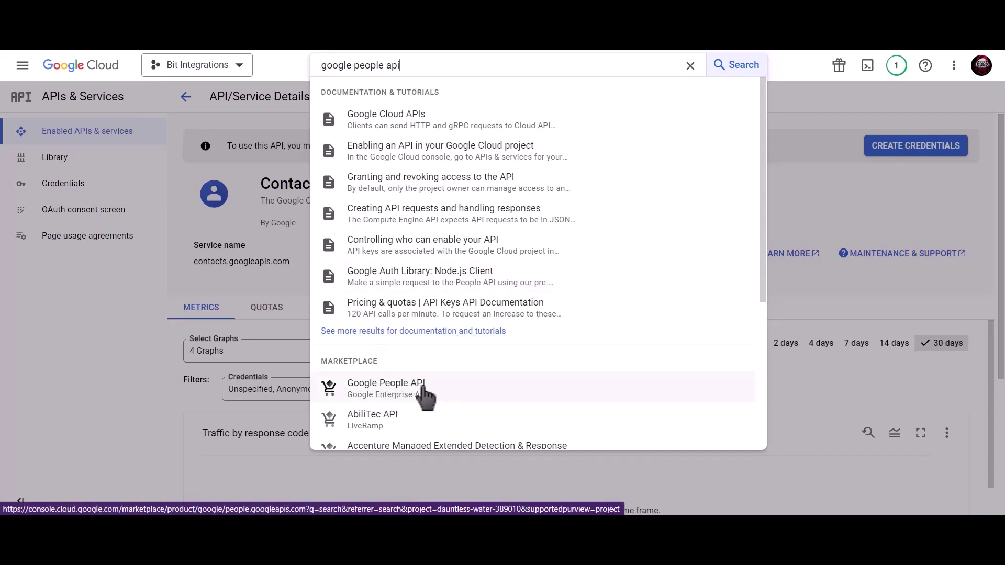
{"action": "left_click", "coordinate": [423, 389]}
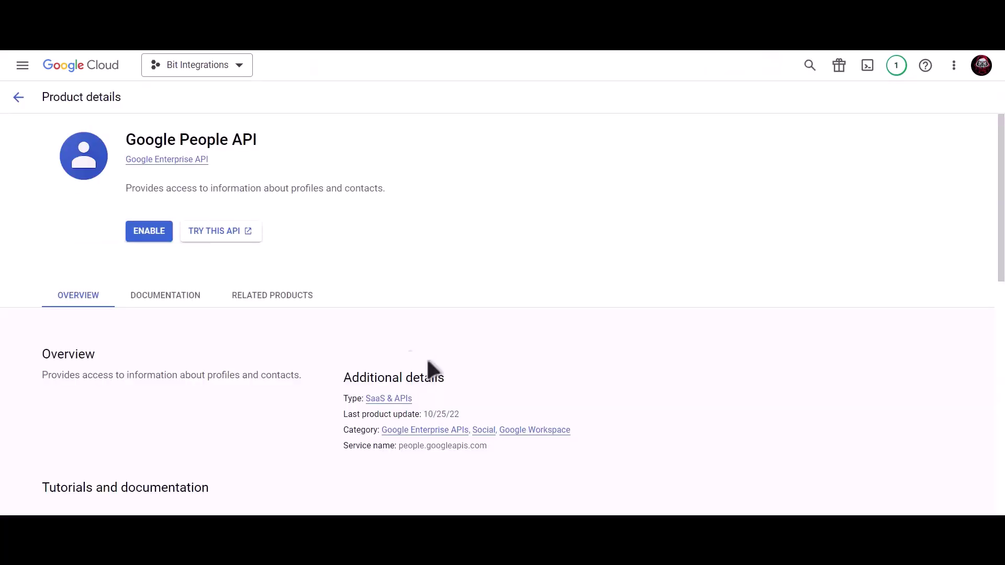
{"action": "left_click", "coordinate": [140, 238]}
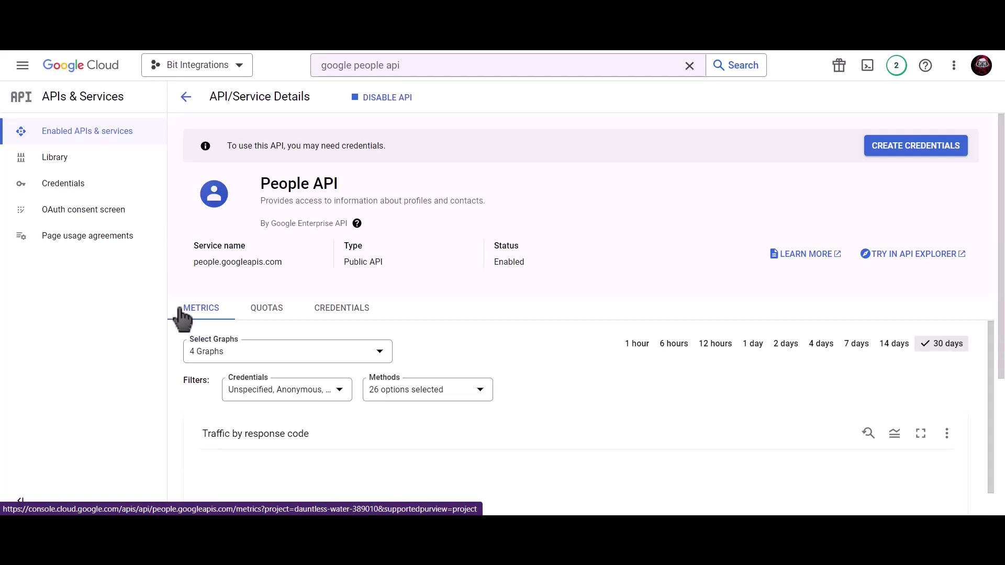
{"action": "left_click", "coordinate": [106, 194]}
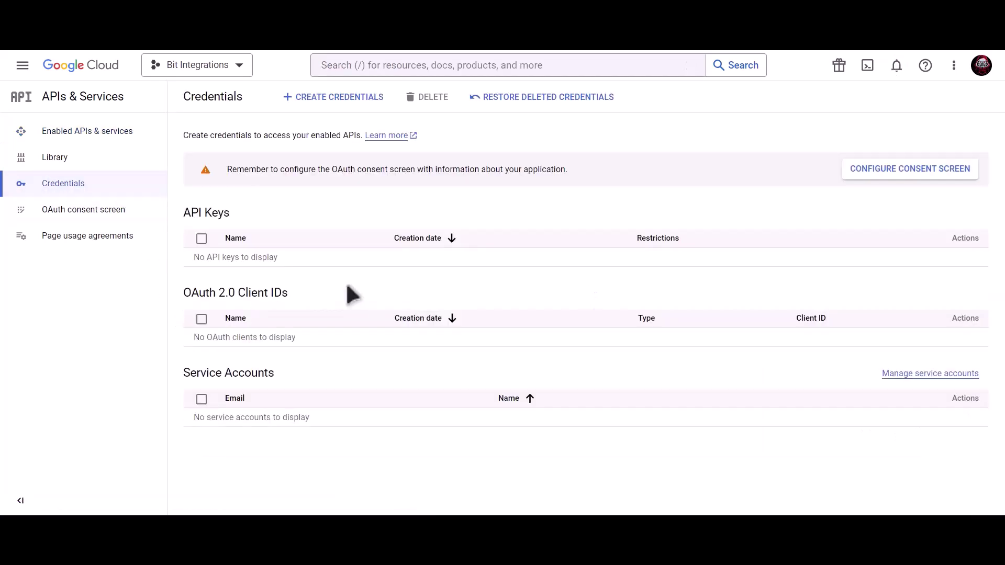
- Start an OAuth consent screen with External user type
{"action": "left_click", "coordinate": [869, 168]}
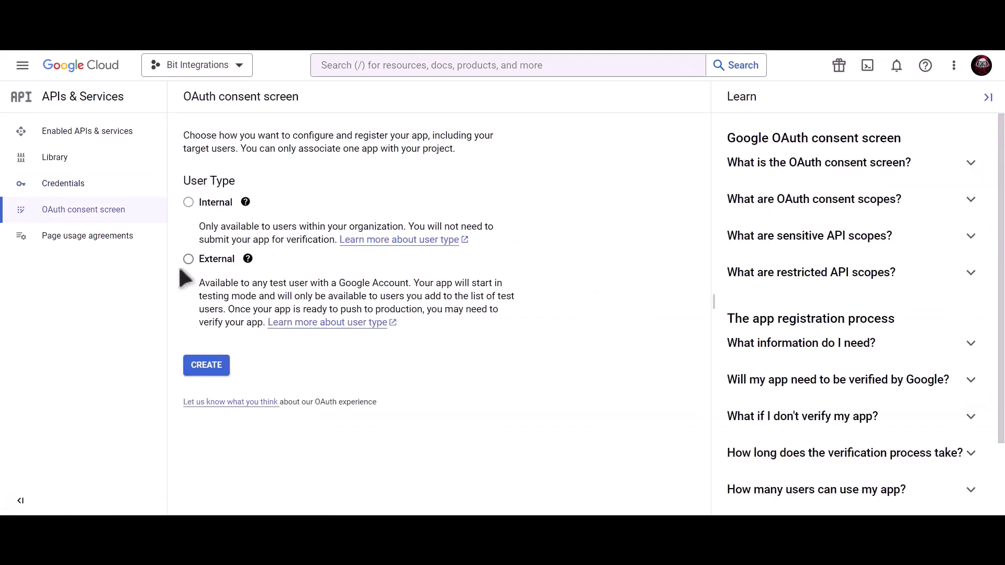
{"action": "left_click", "coordinate": [189, 261]}
{"action": "left_click", "coordinate": [211, 373]}
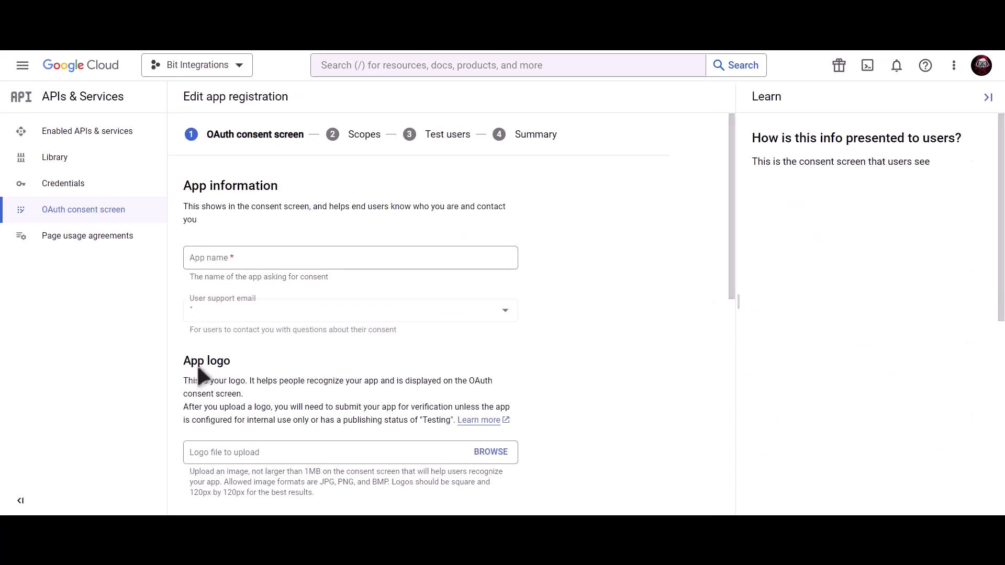
- Enter the app name, user support e-mail and developer contact e-mail, then save
{"action": "left_click", "coordinate": [274, 259]}
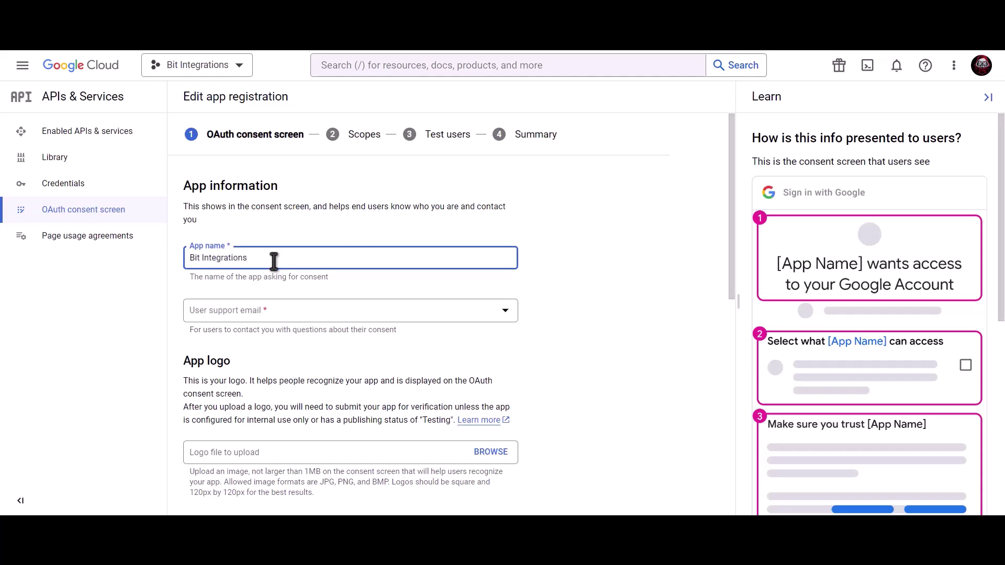
{"action": "left_click", "coordinate": [273, 314]}
{"action": "left_click", "coordinate": [276, 323]}
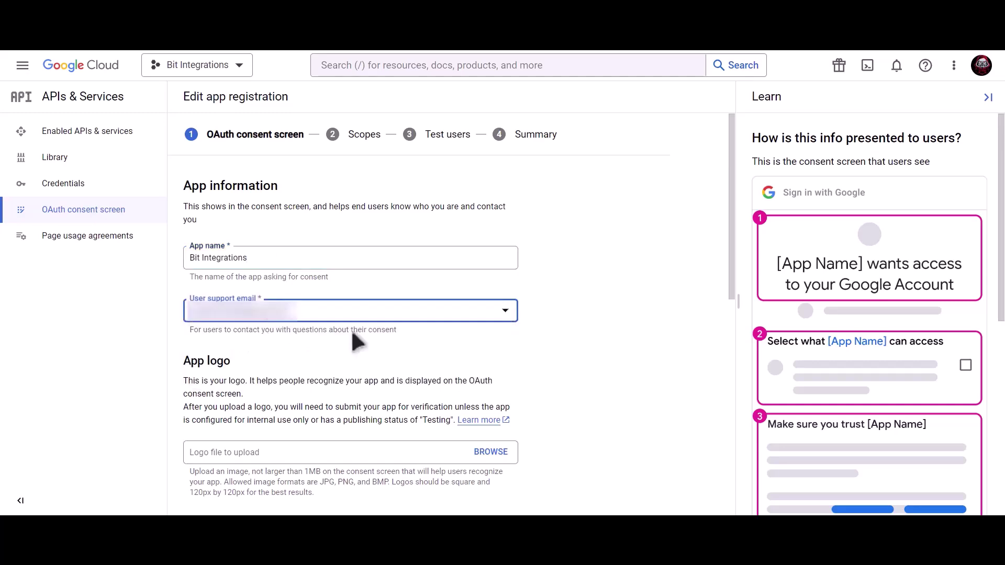
{"action": "scroll", "coordinate": [351, 335], "scroll_direction": "down", "scroll_amount": 9}
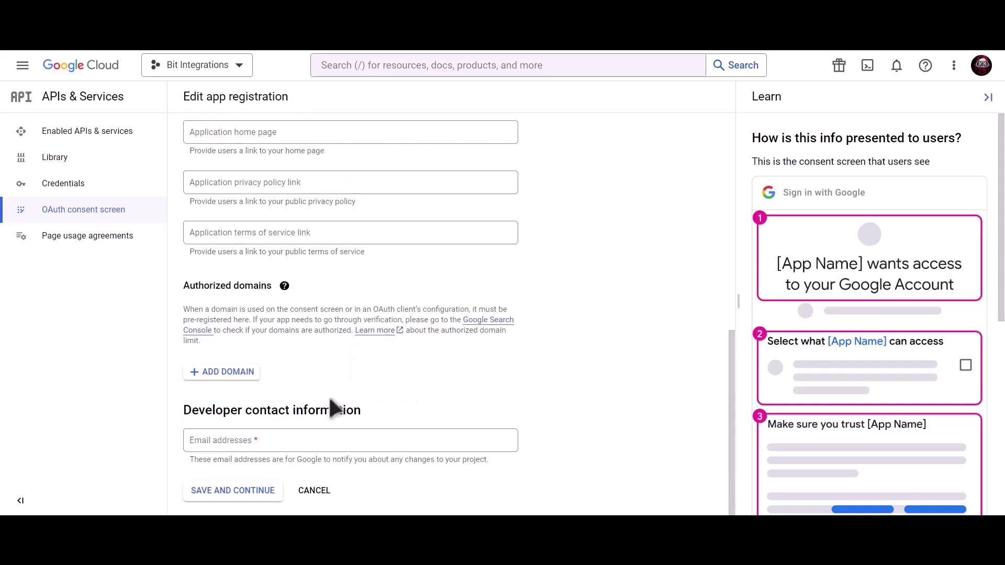
{"action": "left_click", "coordinate": [288, 435]}
{"action": "key", "text": "ctrl+v"}
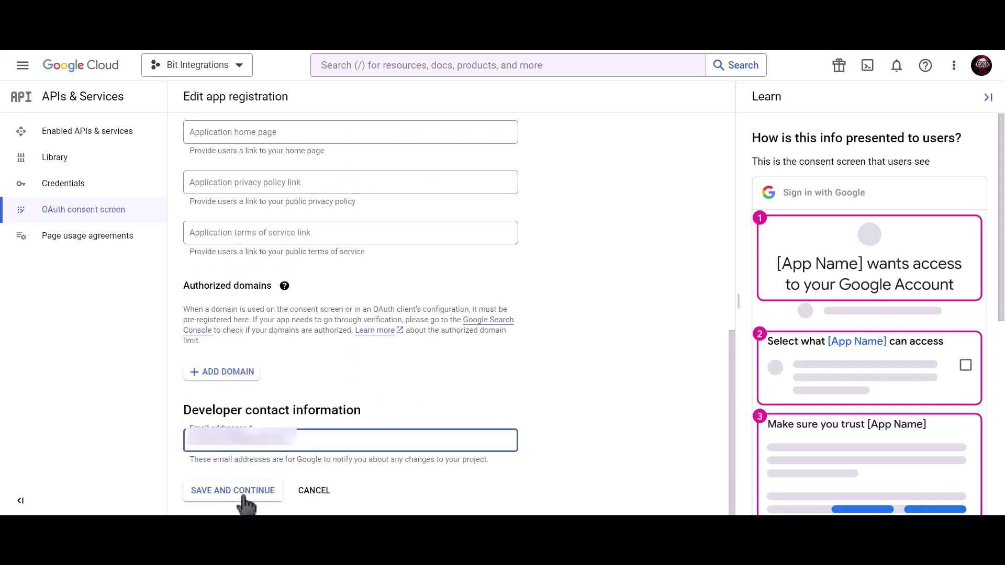
{"action": "left_click", "coordinate": [245, 495]}
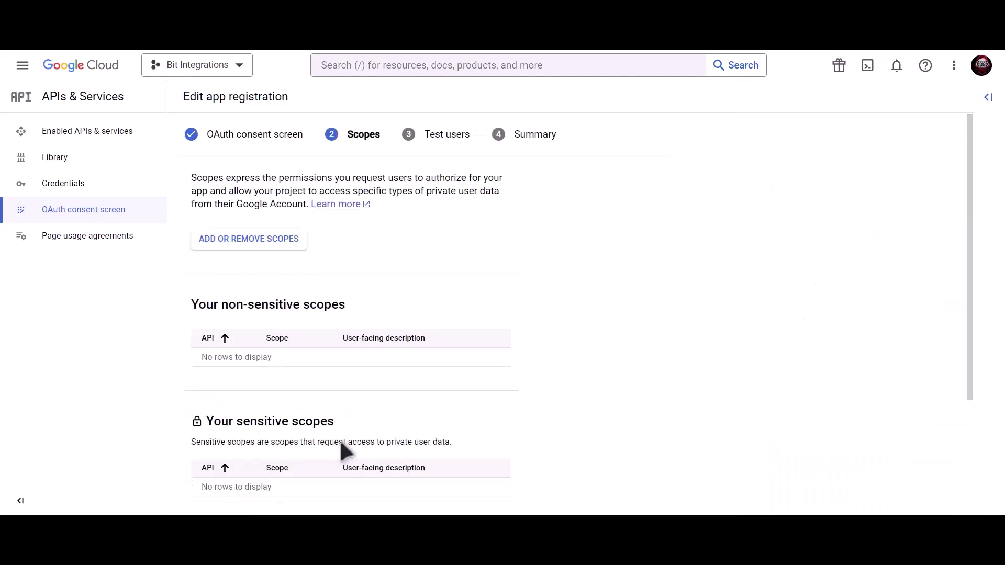
- Continue past Scopes and Test users without changes and return to the dashboard
{"action": "scroll", "coordinate": [340, 440], "scroll_direction": "down", "scroll_amount": 3}
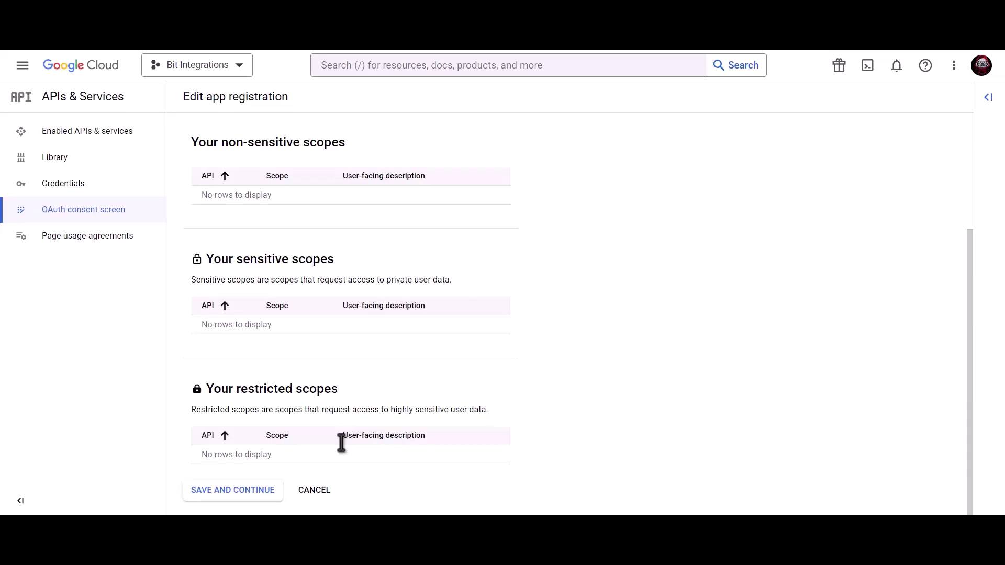
{"action": "left_click", "coordinate": [233, 496]}
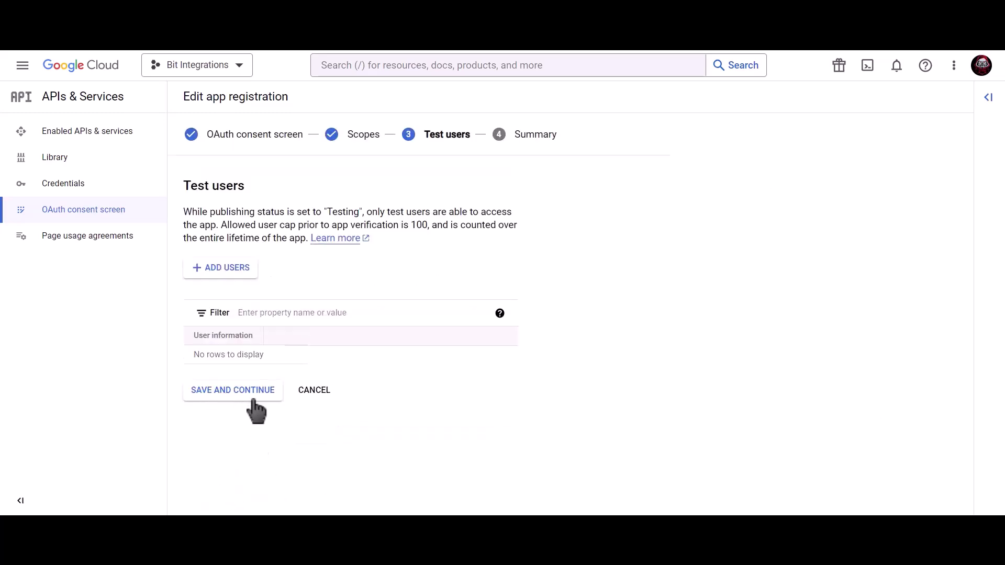
{"action": "left_click", "coordinate": [246, 392]}
{"action": "left_click", "coordinate": [246, 486]}
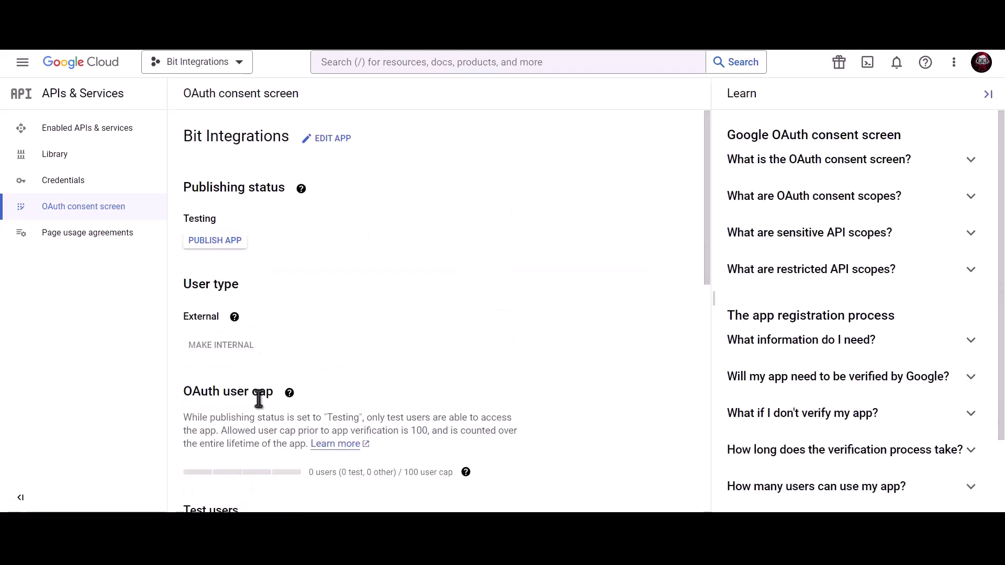
- Start a Web application OAuth client ID named 'Bit Integrations' and copy the site's homepage URL
{"action": "left_click", "coordinate": [132, 190]}
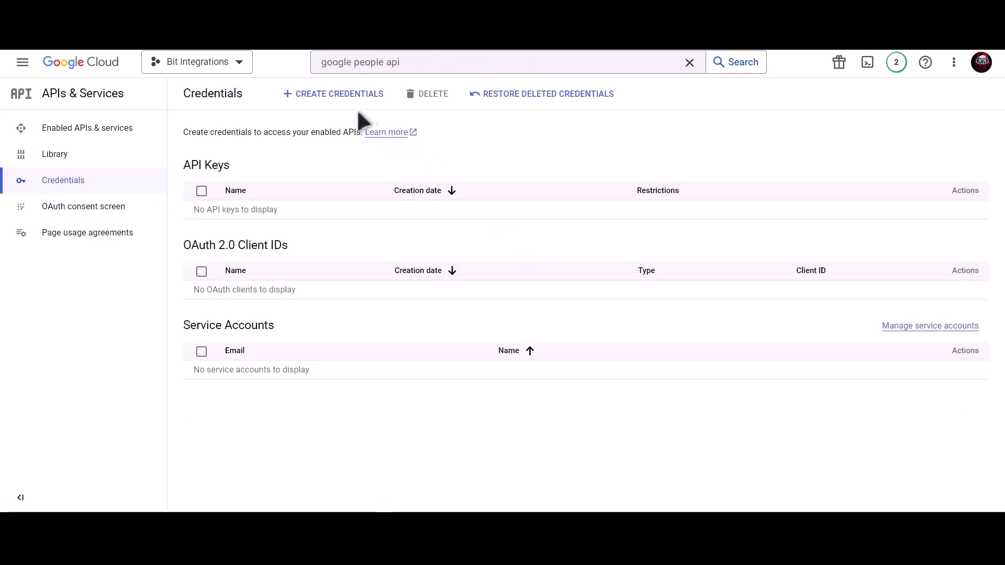
{"action": "left_click", "coordinate": [339, 100]}
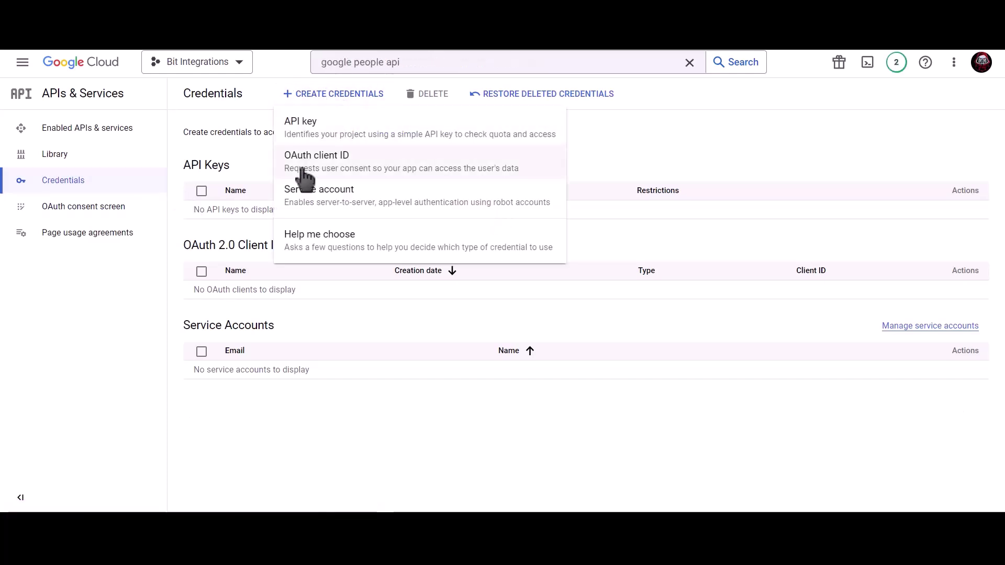
{"action": "left_click", "coordinate": [419, 175]}
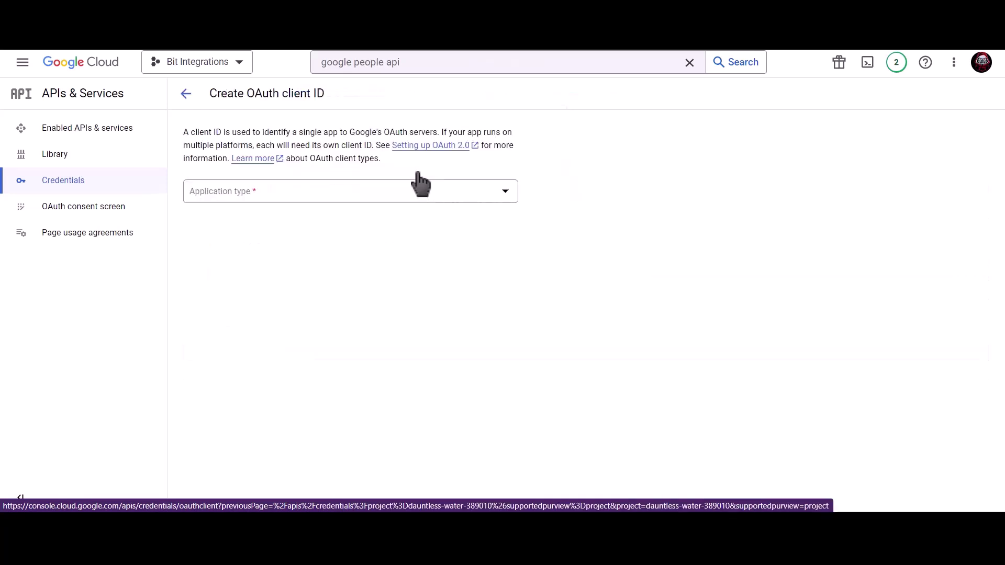
{"action": "left_click", "coordinate": [309, 198]}
{"action": "left_click", "coordinate": [264, 204]}
{"action": "left_click", "coordinate": [260, 225]}
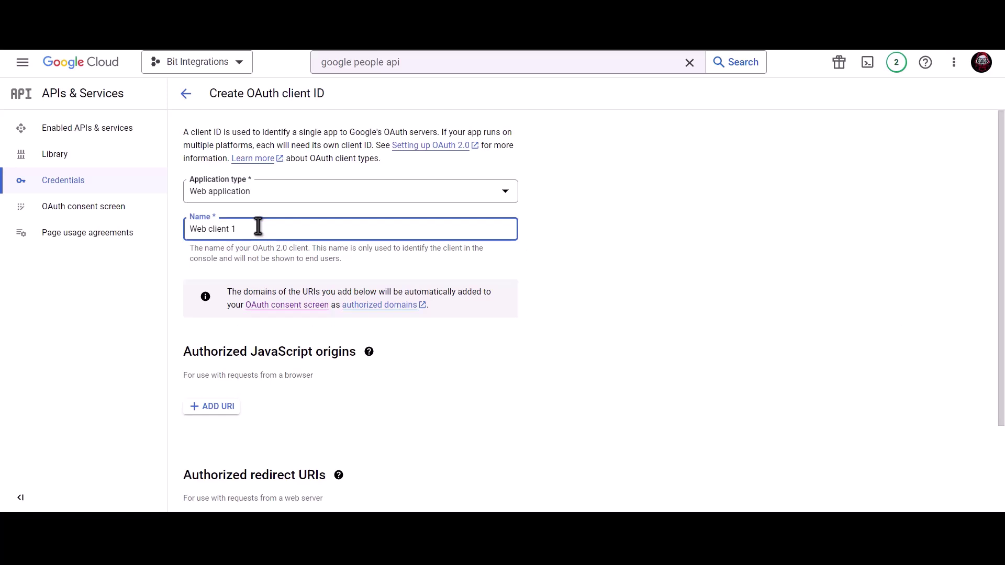
{"action": "triple_click", "coordinate": [296, 227]}
{"action": "type", "text": "Bit Integrations"}
{"action": "scroll", "coordinate": [299, 238], "scroll_direction": "down", "scroll_amount": 2}
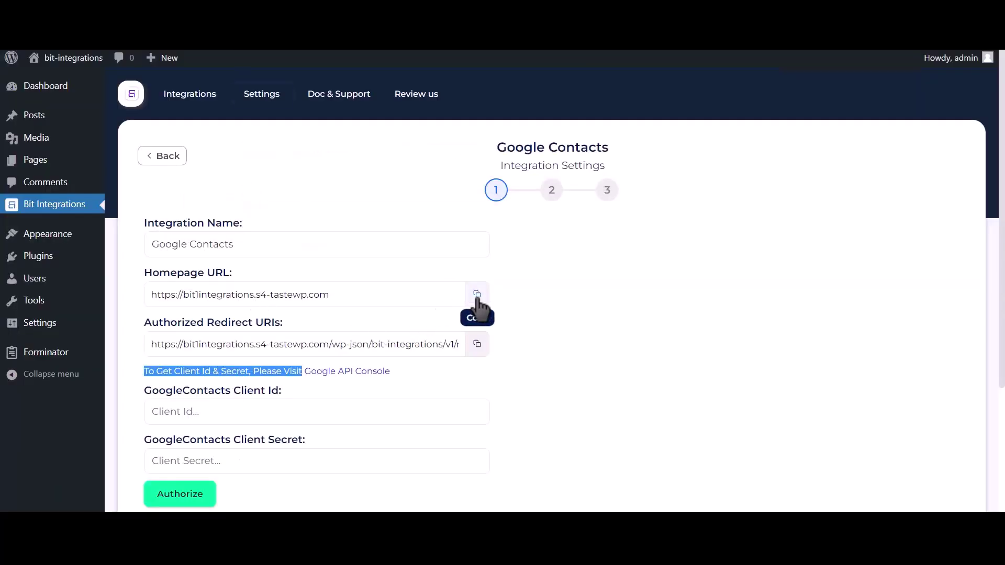
{"action": "left_click", "coordinate": [476, 294]}
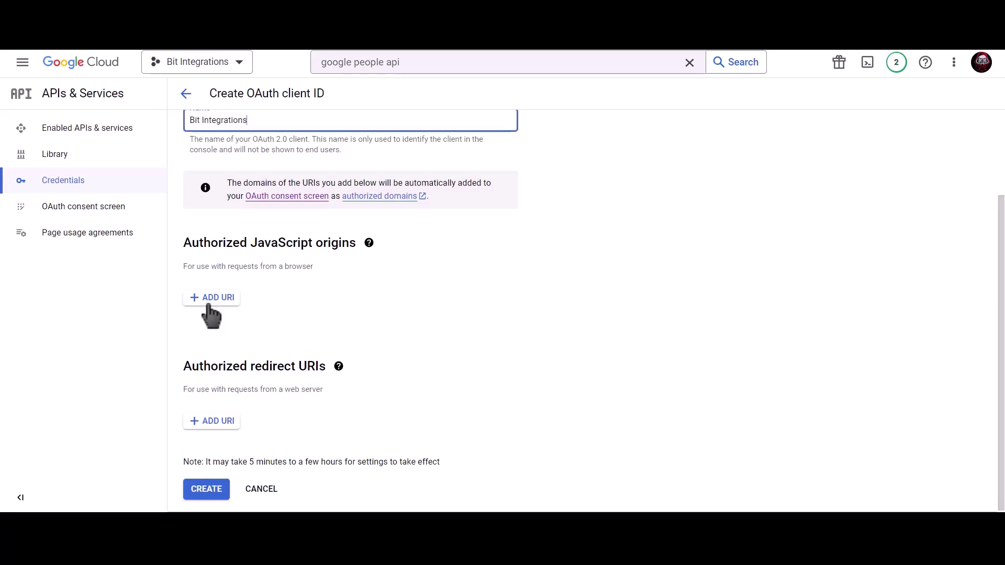
- Add the copied homepage URL as an authorised JavaScript origin
{"action": "left_click", "coordinate": [209, 297]}
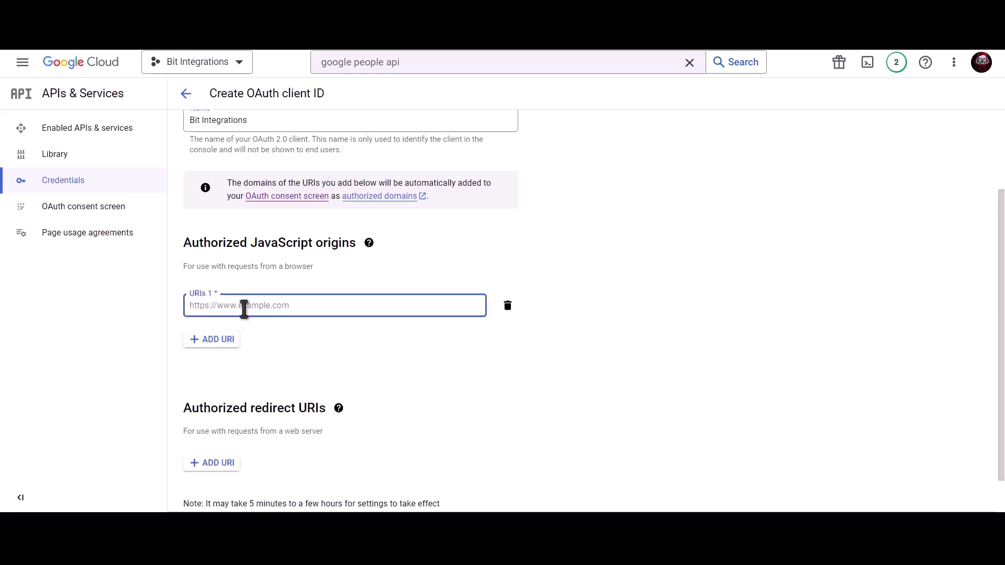
{"action": "key", "text": "ctrl+v"}
{"action": "left_click", "coordinate": [298, 329]}
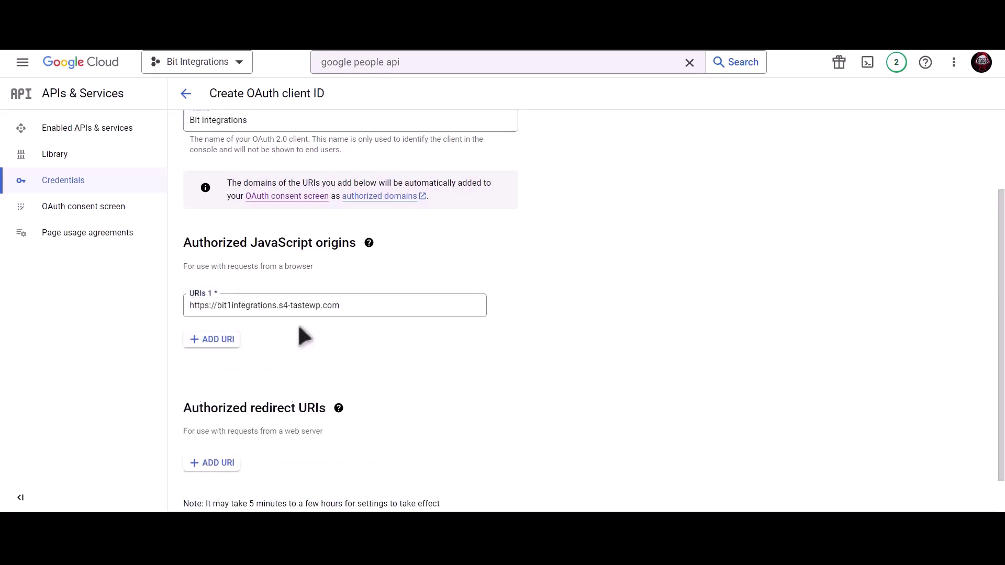
{"action": "scroll", "coordinate": [300, 335], "scroll_direction": "down", "scroll_amount": 1}
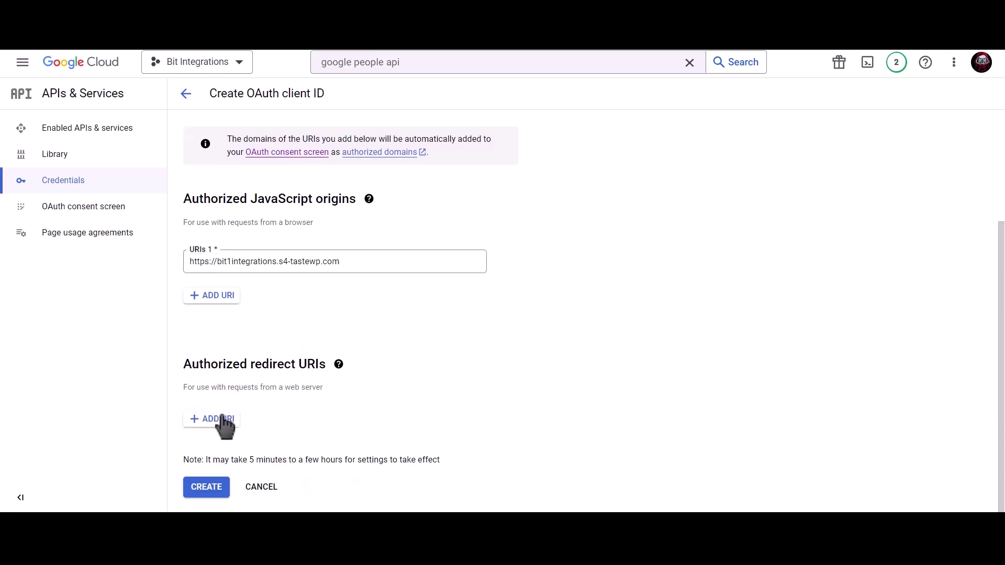
- Add the integration's redirect URI as an authorised redirect URI and create the client
{"action": "key", "text": "ctrl+Tab"}
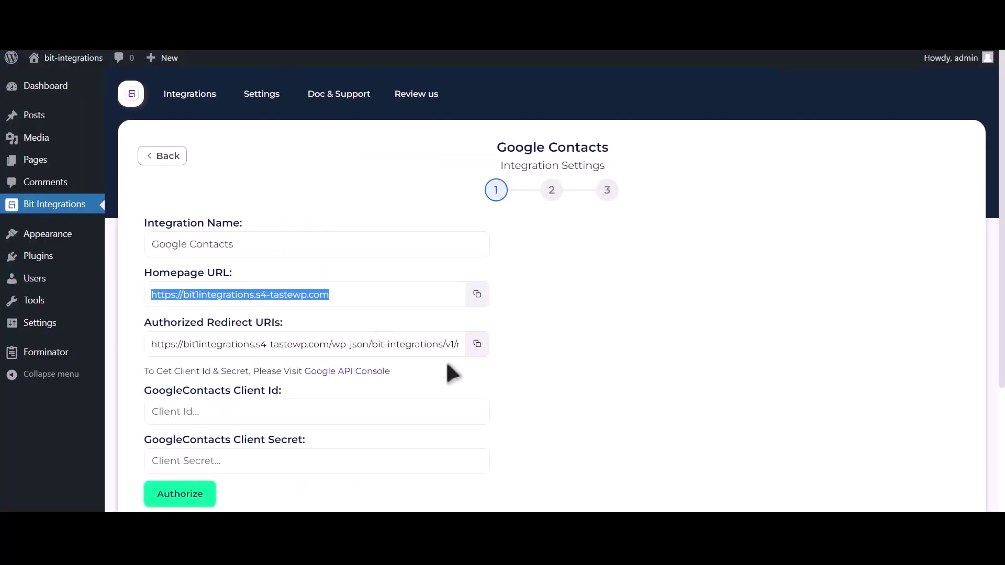
{"action": "left_click", "coordinate": [476, 345]}
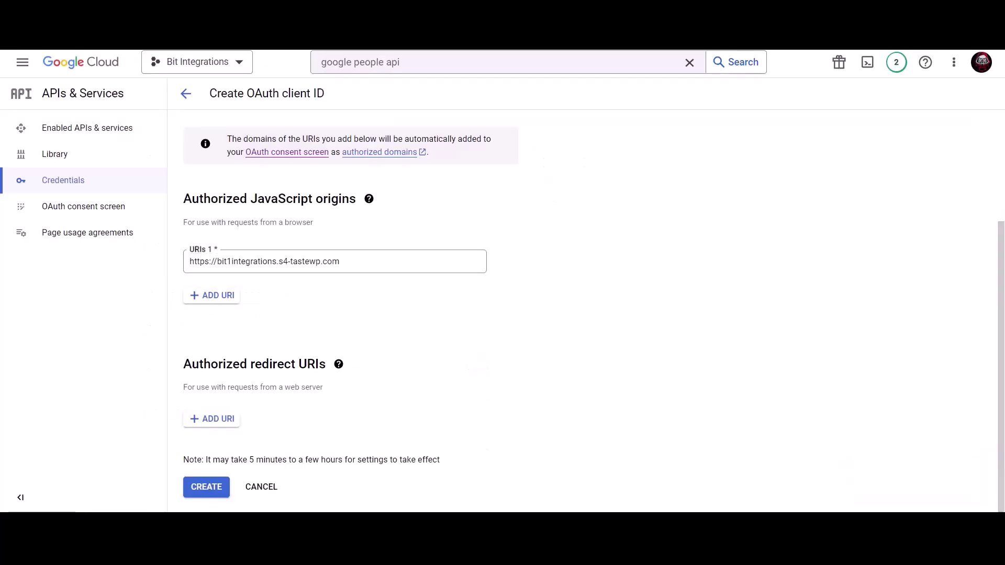
{"action": "left_click", "coordinate": [215, 425]}
{"action": "left_click", "coordinate": [243, 422]}
{"action": "key", "text": "ctrl+v"}
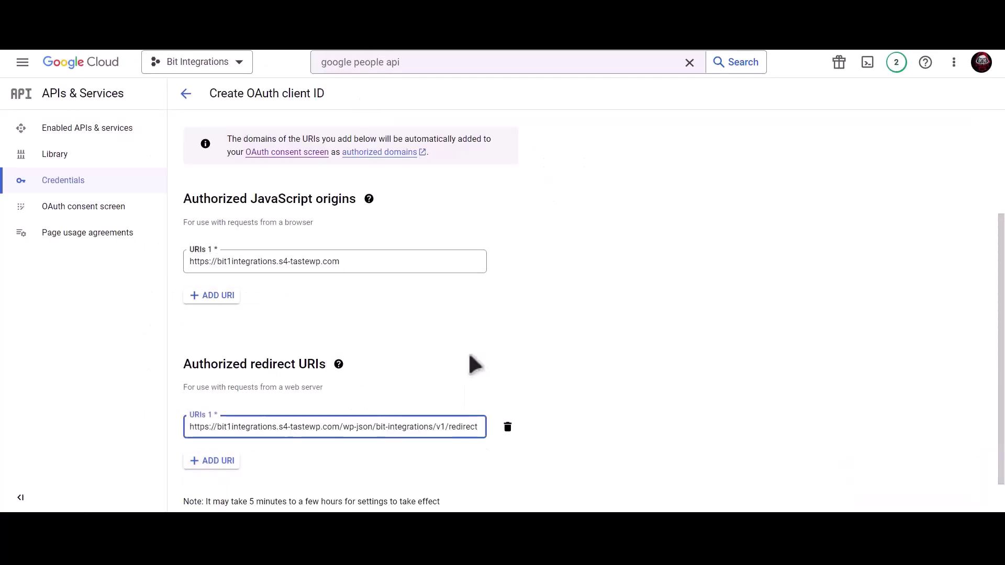
{"action": "scroll", "coordinate": [465, 356], "scroll_direction": "down", "scroll_amount": 1}
{"action": "left_click", "coordinate": [206, 487]}
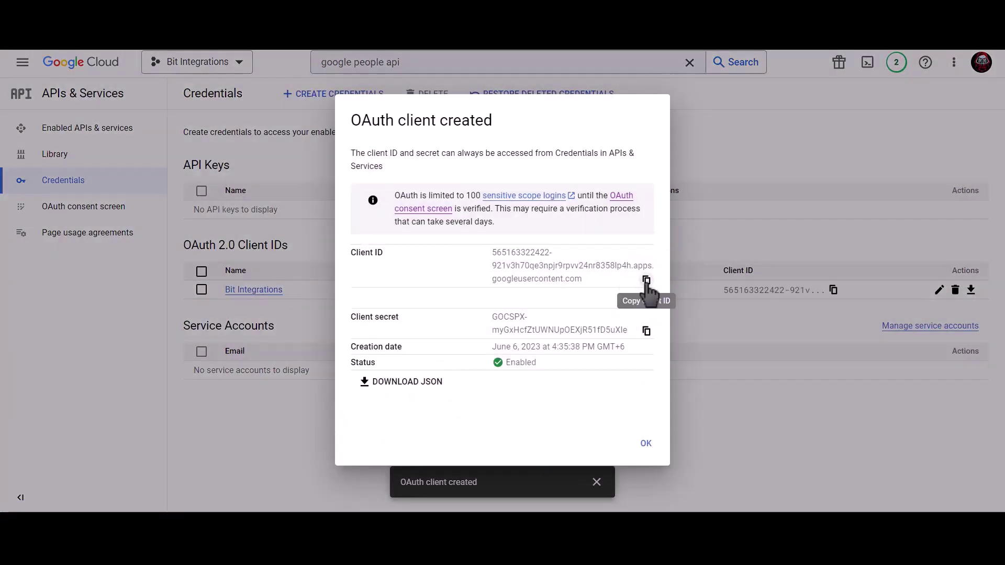
- Paste the new client ID and client secret into the Google Contacts settings and authorize
{"action": "left_click", "coordinate": [647, 282]}
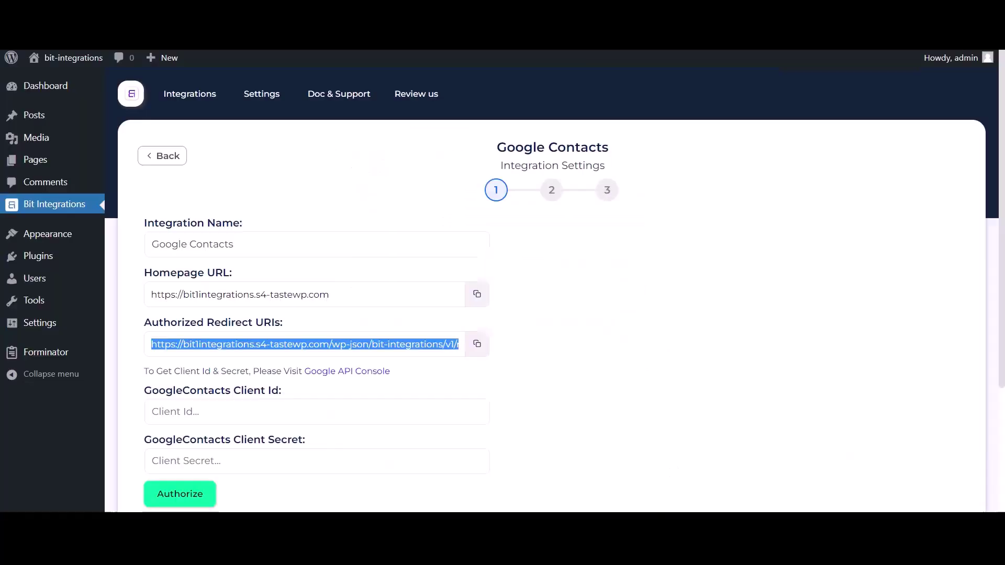
{"action": "left_click", "coordinate": [226, 421]}
{"action": "key", "text": "ctrl+v"}
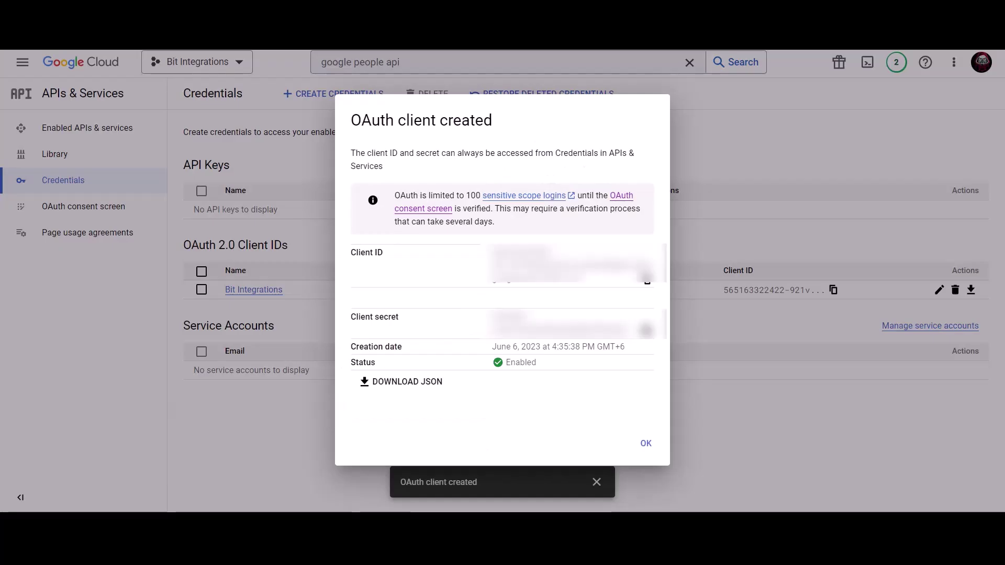
{"action": "left_click", "coordinate": [648, 335]}
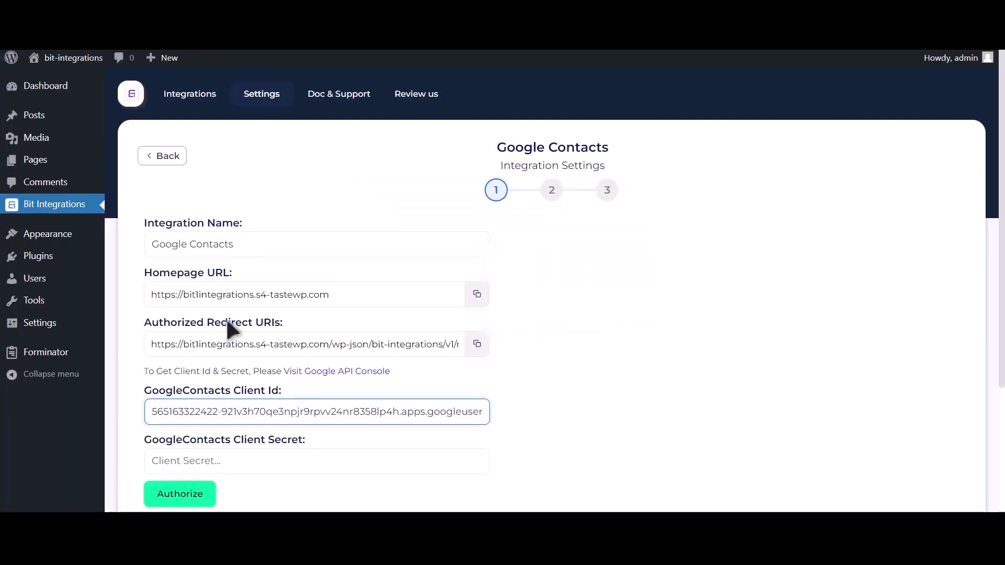
{"action": "left_click", "coordinate": [263, 461]}
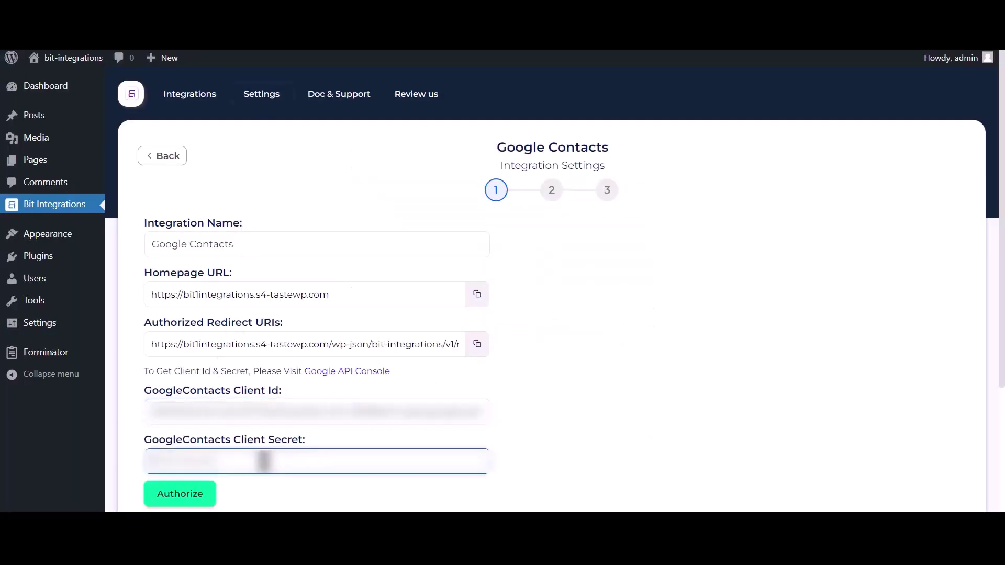
{"action": "key", "text": "ctrl+v"}
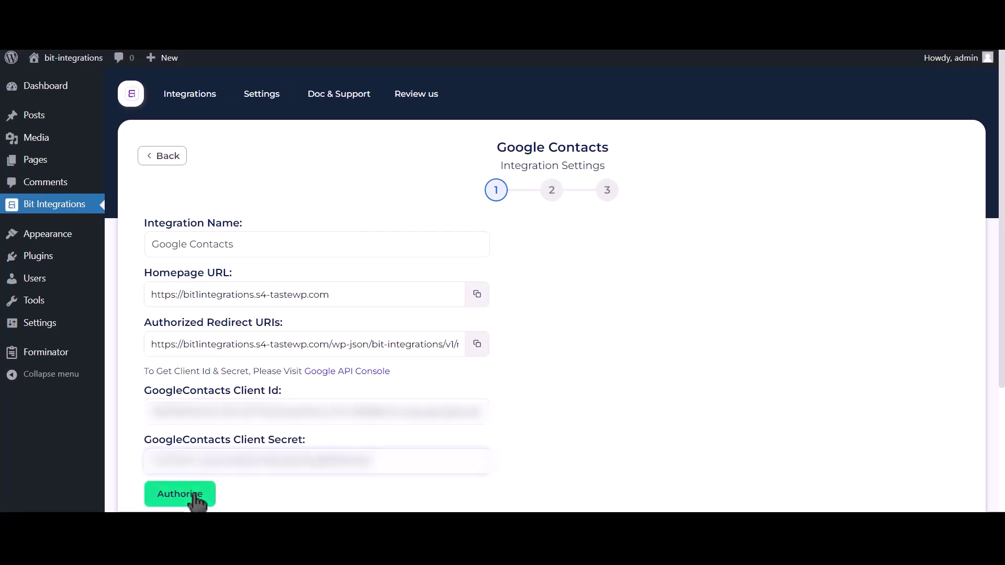
{"action": "left_click", "coordinate": [198, 501]}
- Choose the Google account, proceed past the unverified-app warning, and grant access to Google Contacts
{"action": "left_click", "coordinate": [150, 154]}
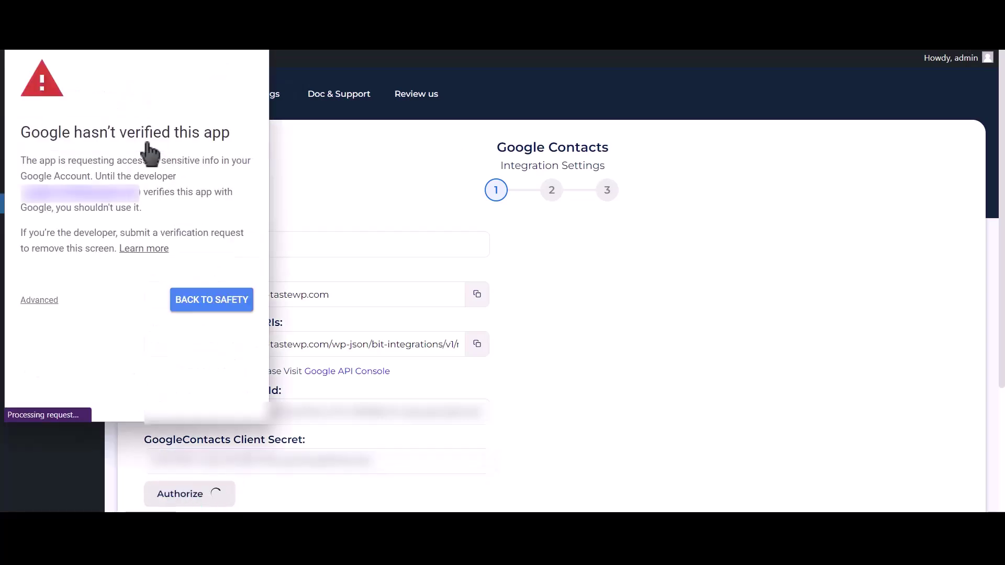
{"action": "left_click", "coordinate": [42, 300]}
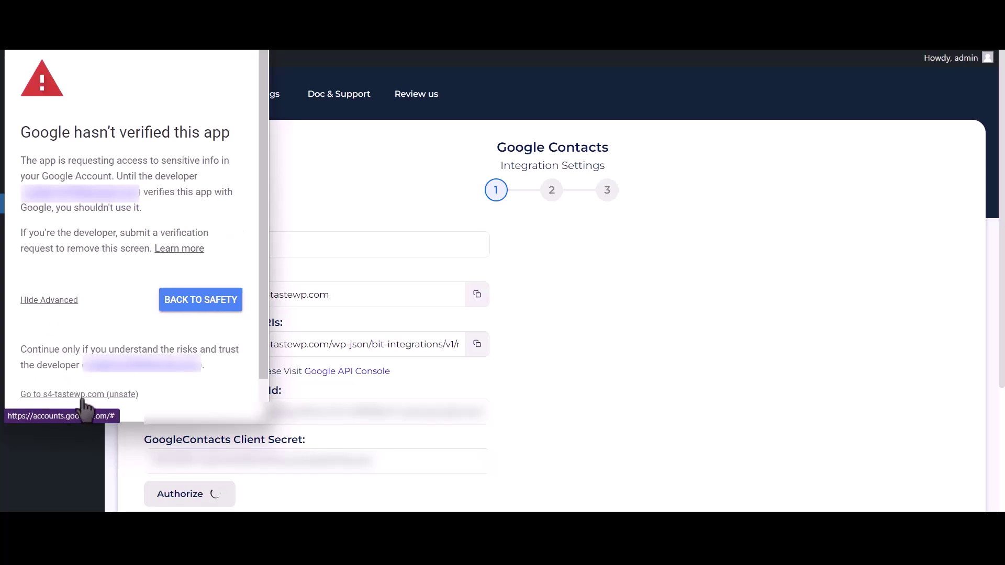
{"action": "left_click", "coordinate": [107, 398]}
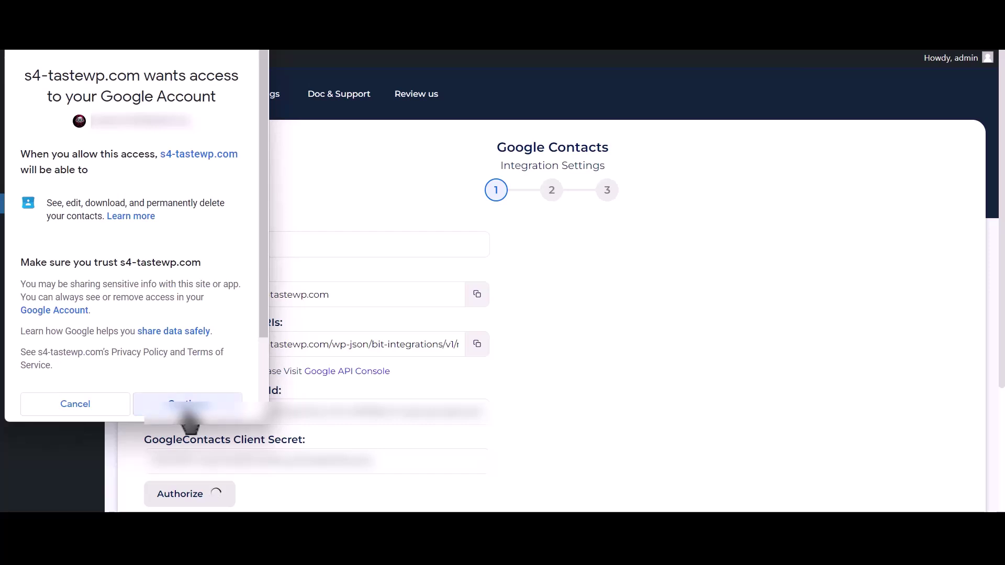
{"action": "left_click", "coordinate": [188, 411]}
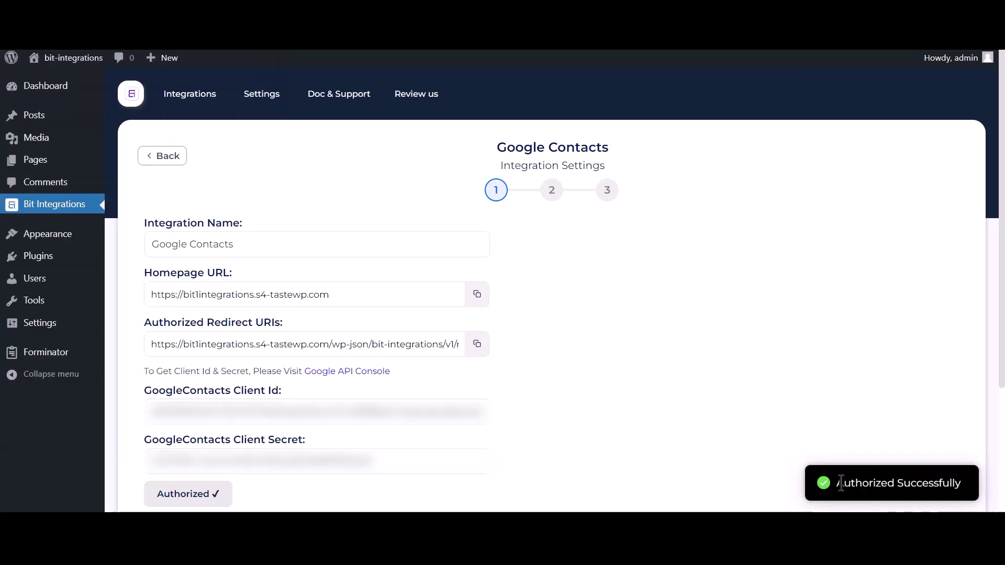
- Advance to the field mapping step and set the action to 'Create a contact'
{"action": "left_click_drag", "start_coordinate": [837, 484], "coordinate": [962, 482]}
{"action": "scroll", "coordinate": [759, 419], "scroll_direction": "down", "scroll_amount": 3}
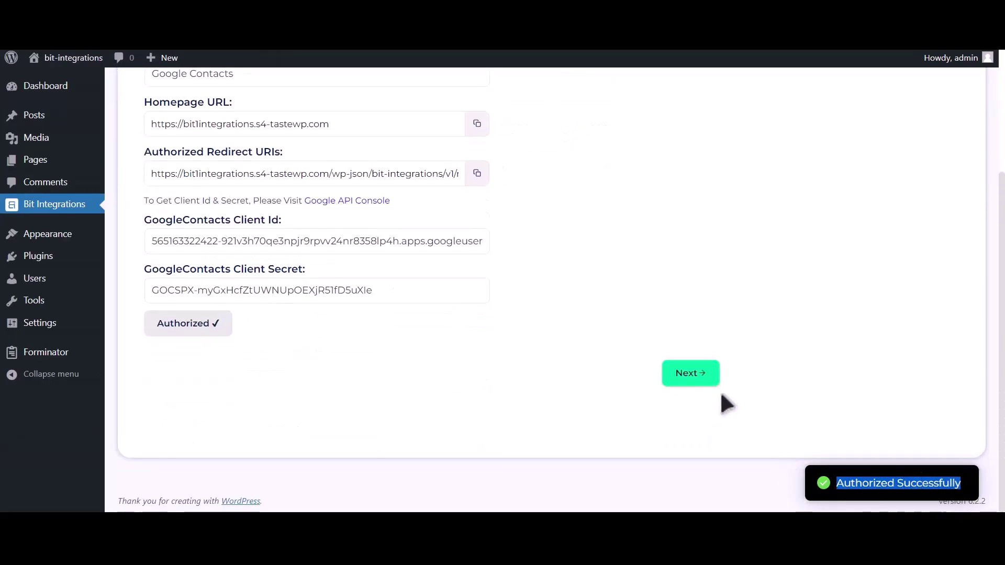
{"action": "left_click", "coordinate": [706, 383]}
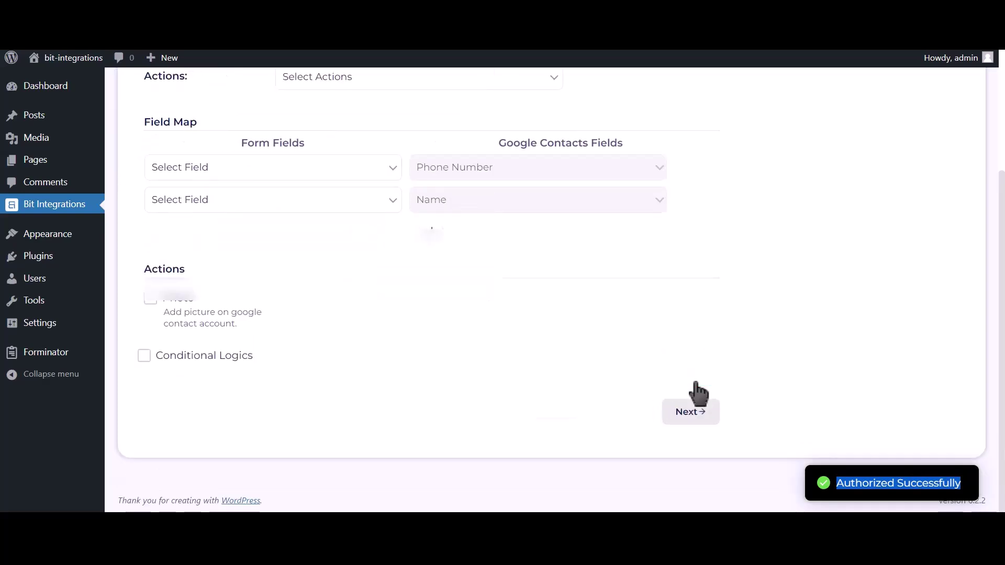
{"action": "scroll", "coordinate": [389, 261], "scroll_direction": "up", "scroll_amount": 2}
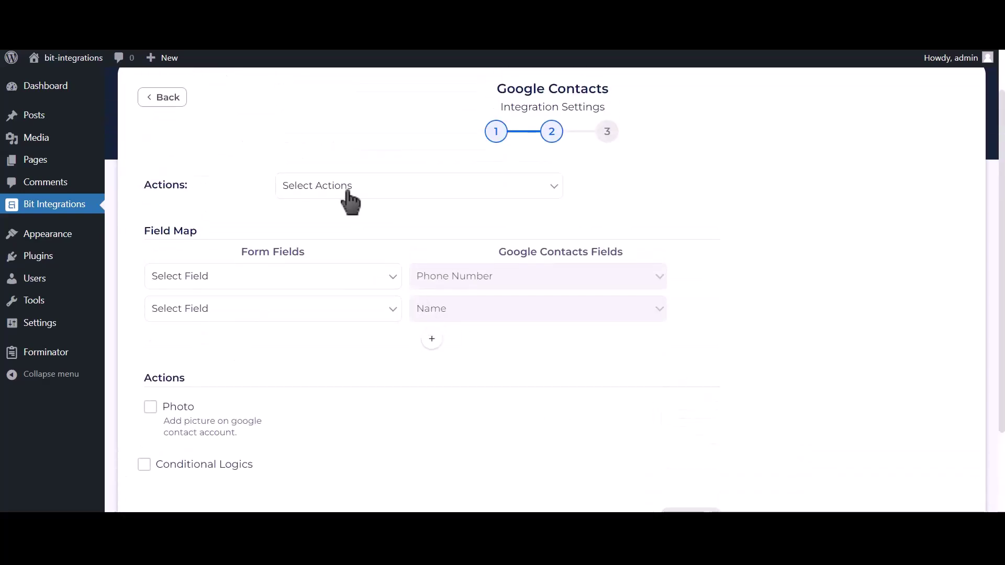
{"action": "left_click", "coordinate": [398, 195]}
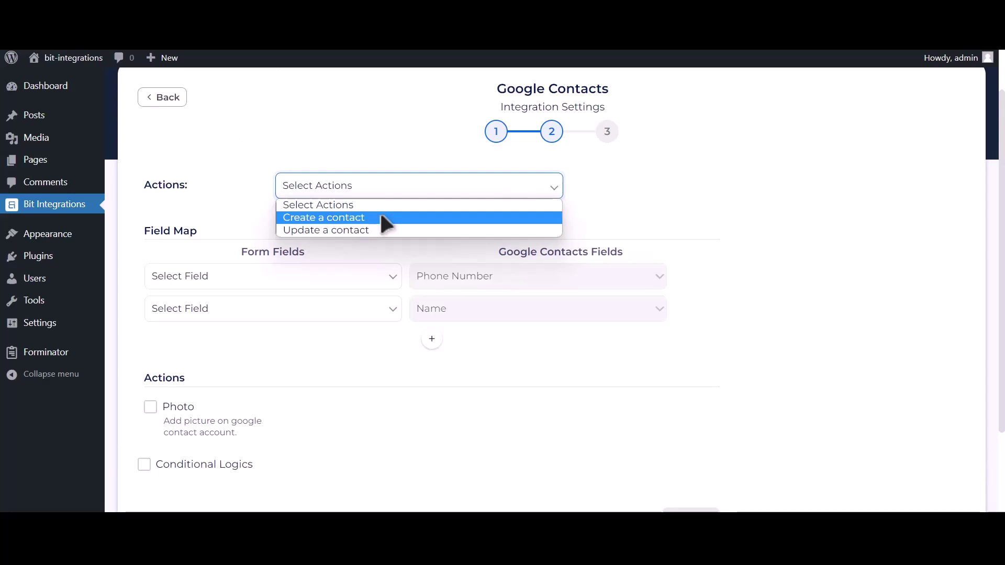
{"action": "left_click", "coordinate": [380, 216]}
- Map Phone Number-1 to phone, Name-1 to name, and Email Address-1 to email
{"action": "left_click", "coordinate": [254, 278]}
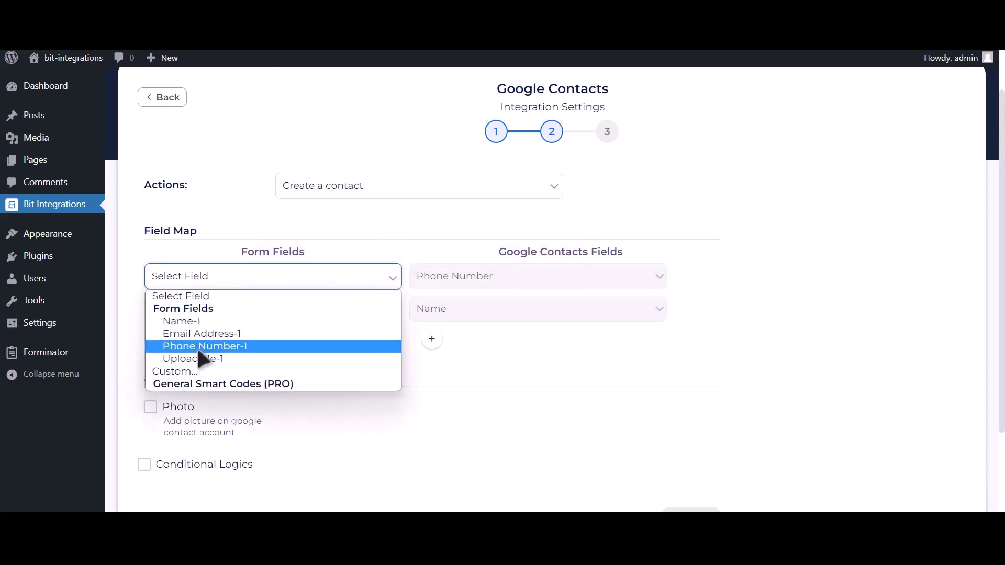
{"action": "left_click", "coordinate": [248, 349]}
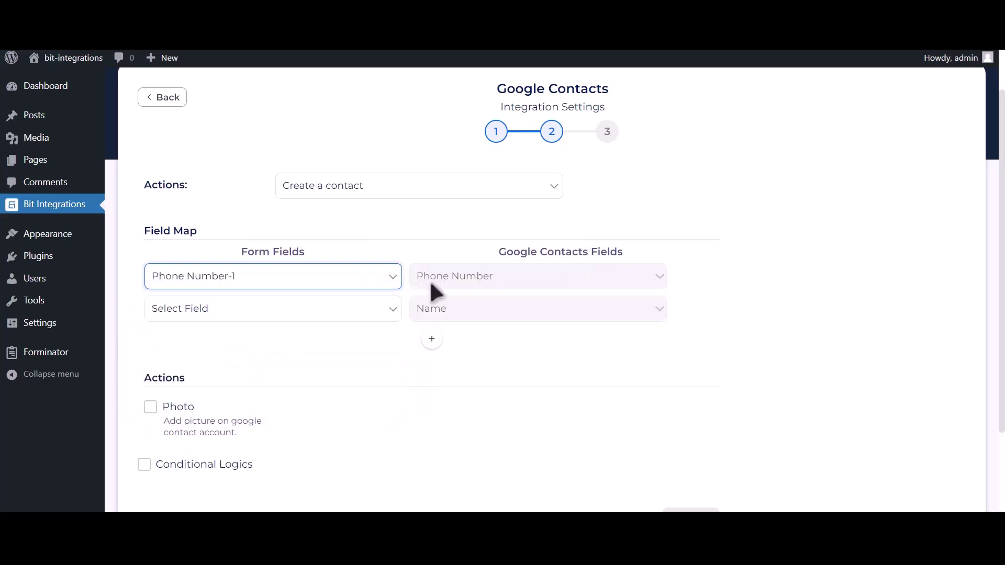
{"action": "left_click", "coordinate": [330, 310]}
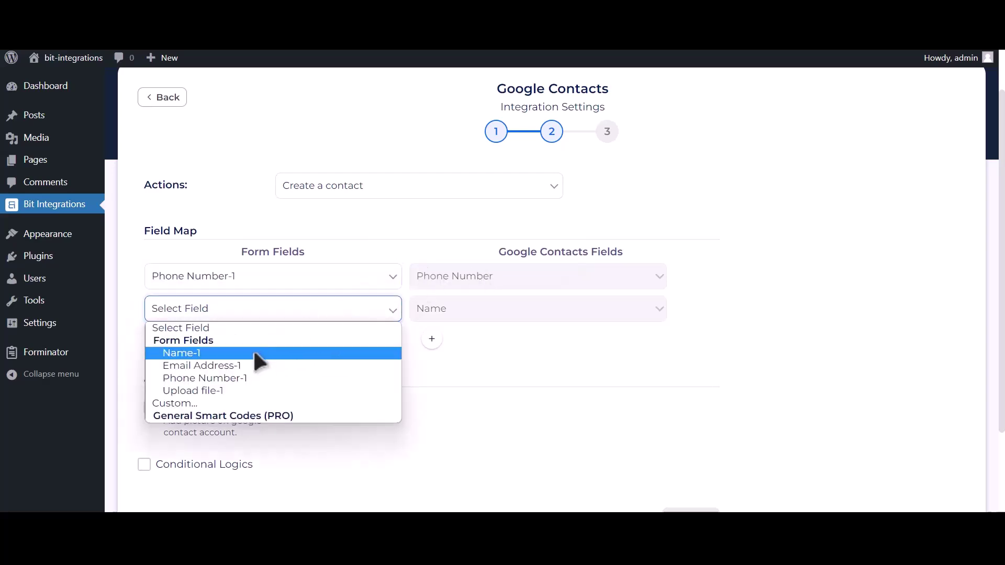
{"action": "left_click", "coordinate": [254, 352]}
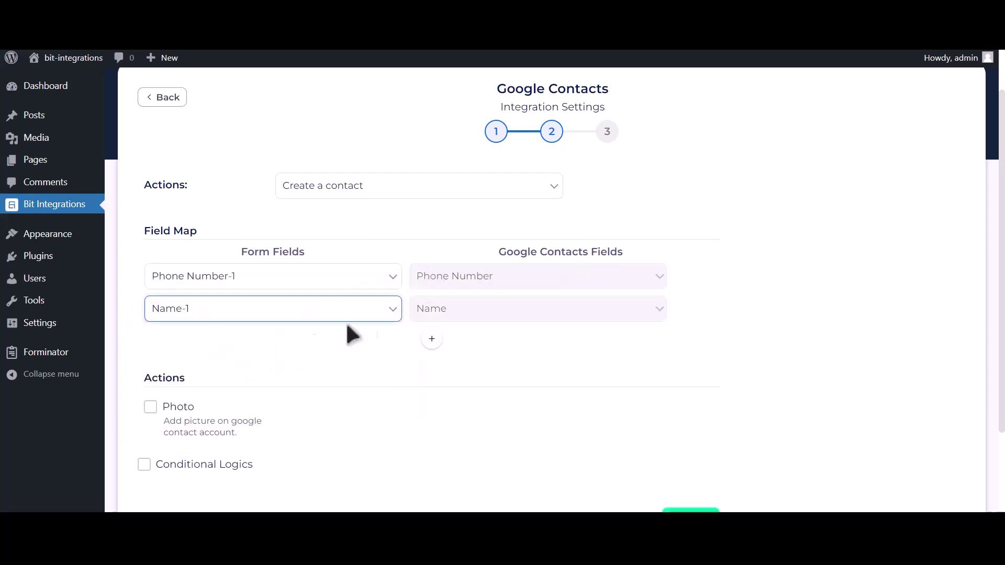
{"action": "left_click", "coordinate": [432, 340]}
{"action": "left_click", "coordinate": [303, 346]}
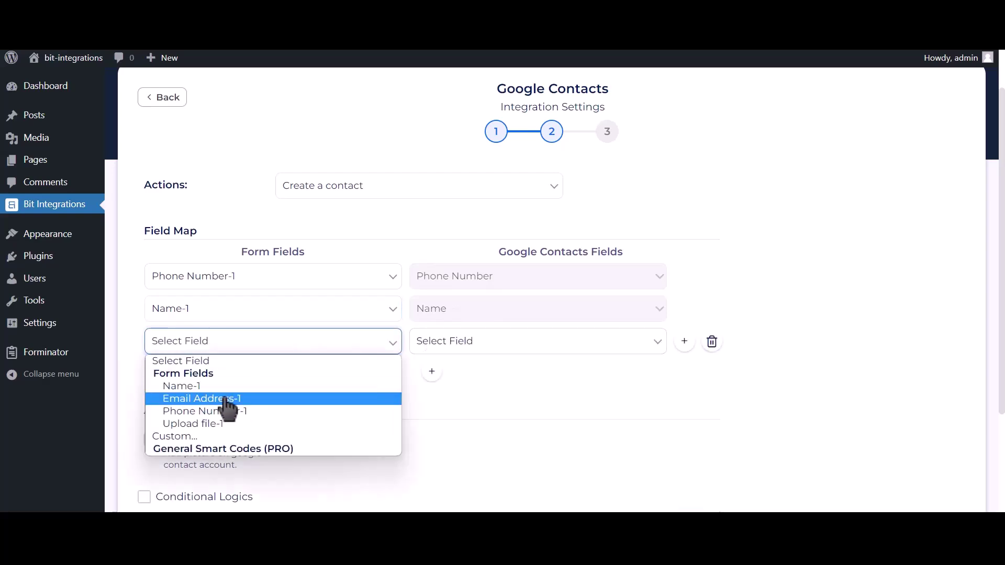
{"action": "left_click", "coordinate": [225, 400]}
{"action": "left_click", "coordinate": [479, 345]}
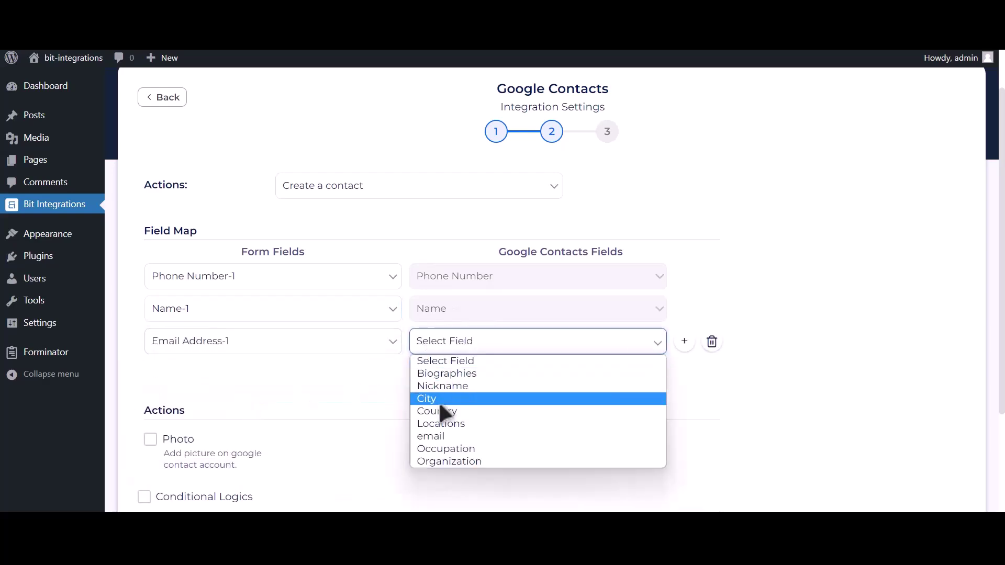
{"action": "left_click", "coordinate": [439, 435]}
{"action": "scroll", "coordinate": [407, 403], "scroll_direction": "down", "scroll_amount": 2}
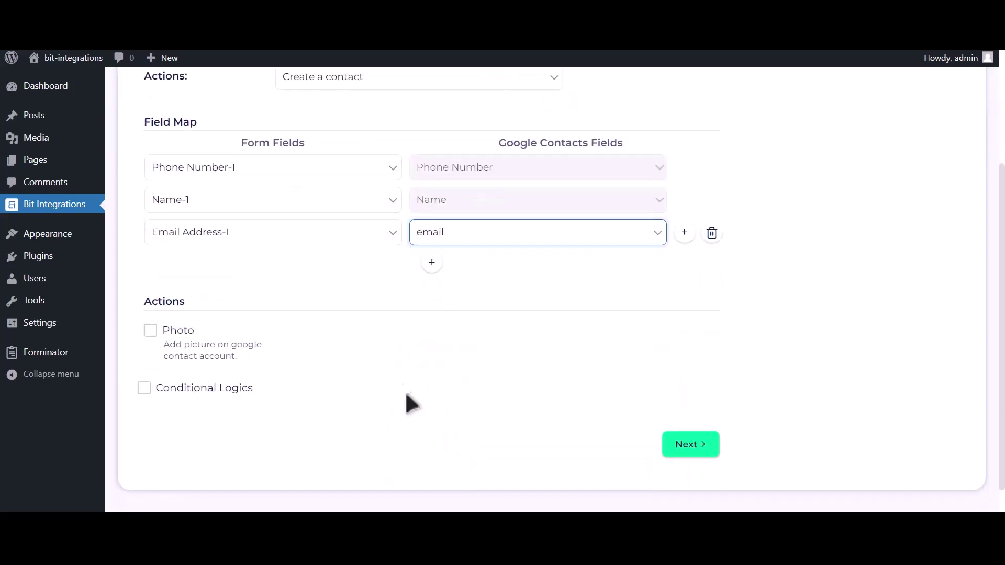
- Enable Photo and use Upload file-1 as the contact's picture
{"action": "left_click", "coordinate": [151, 335]}
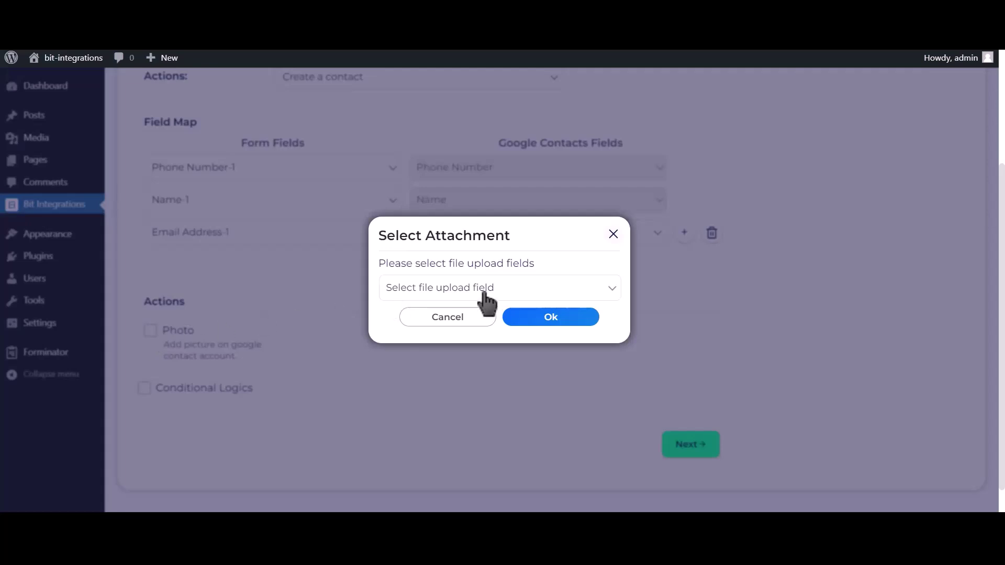
{"action": "left_click", "coordinate": [503, 296]}
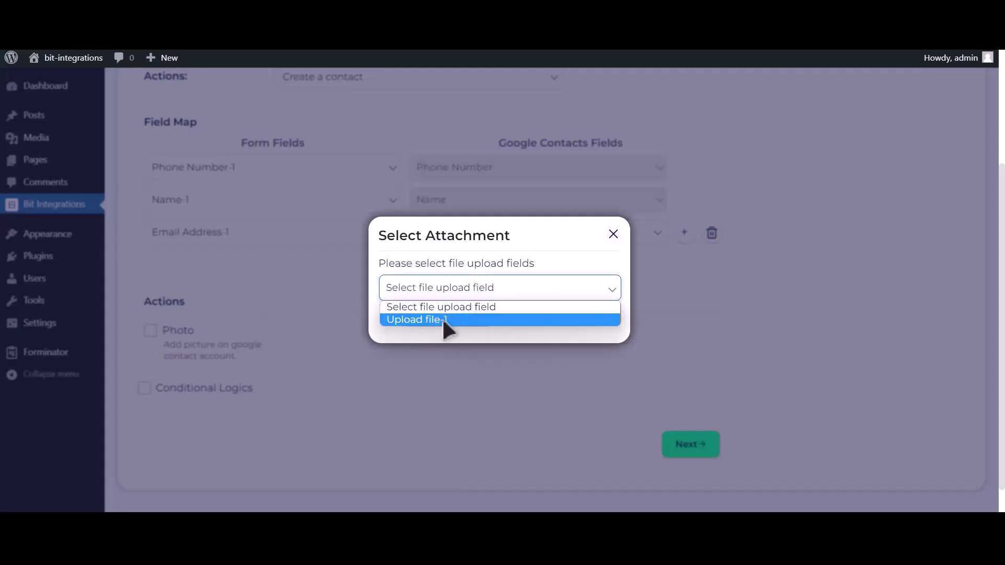
{"action": "left_click", "coordinate": [444, 321]}
{"action": "left_click", "coordinate": [563, 320]}
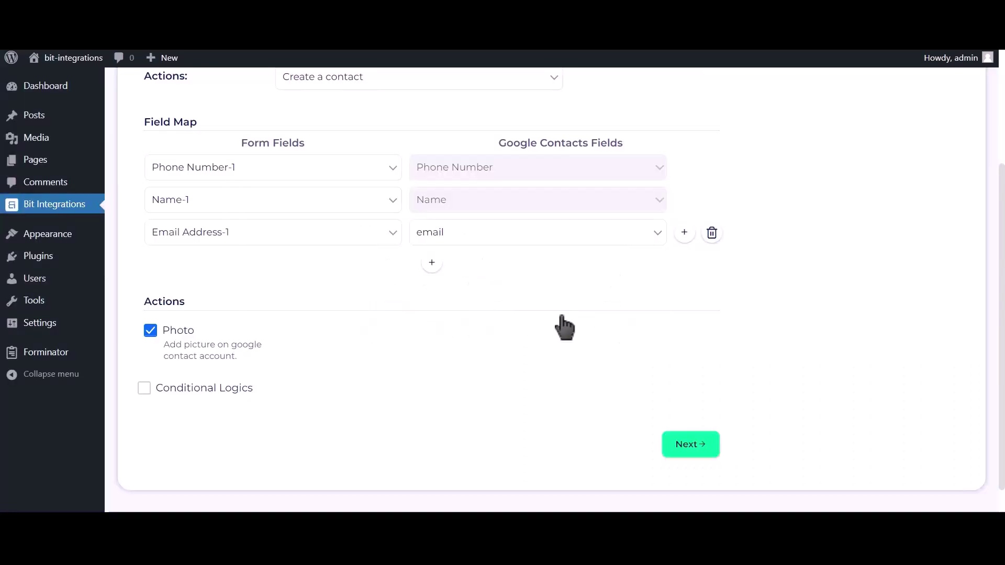
- Leave conditional logic off and save the integration with Finish & Save
{"action": "left_click", "coordinate": [217, 392]}
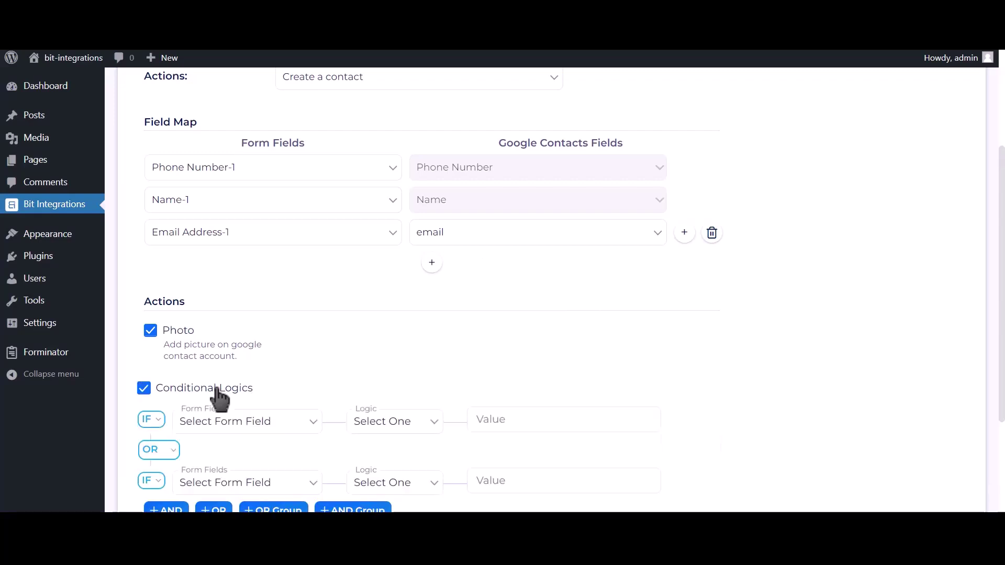
{"action": "scroll", "coordinate": [219, 398], "scroll_direction": "down", "scroll_amount": 2}
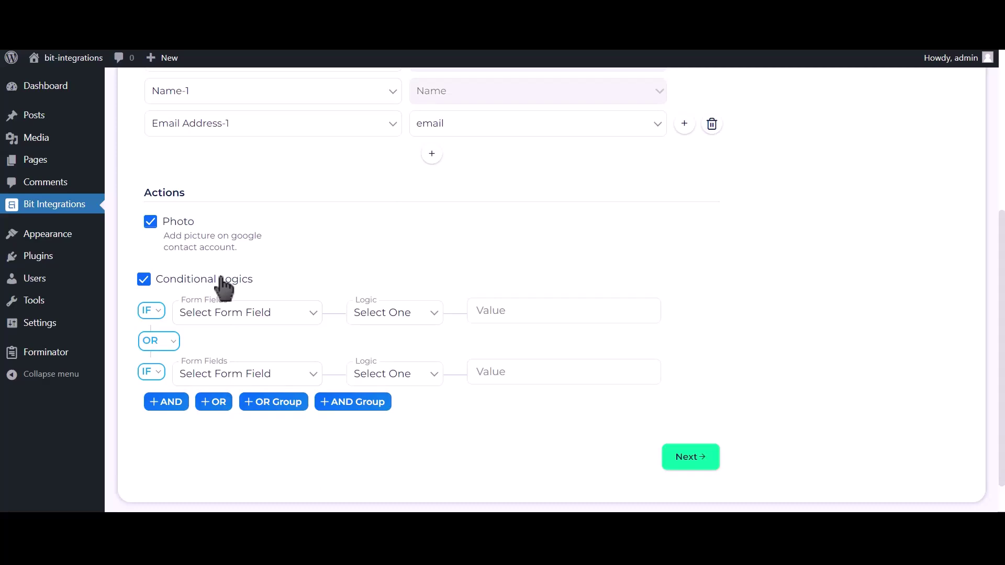
{"action": "left_click", "coordinate": [221, 279]}
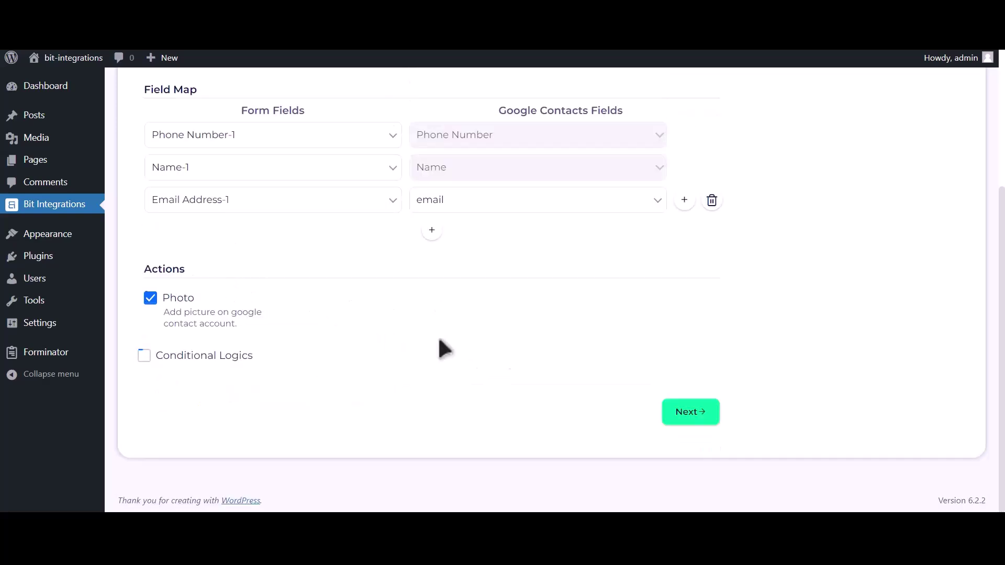
{"action": "left_click", "coordinate": [694, 412]}
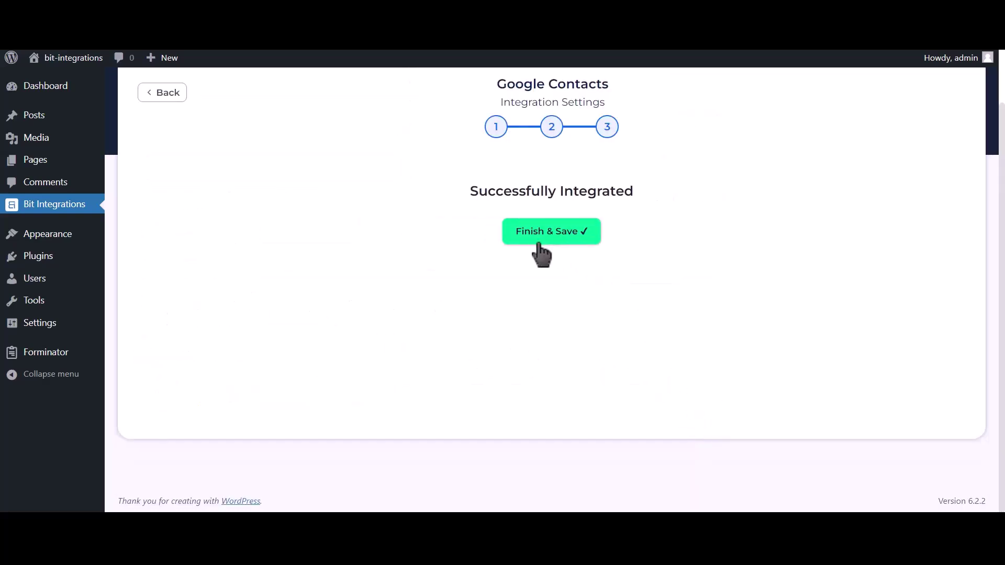
{"action": "left_click", "coordinate": [559, 240]}
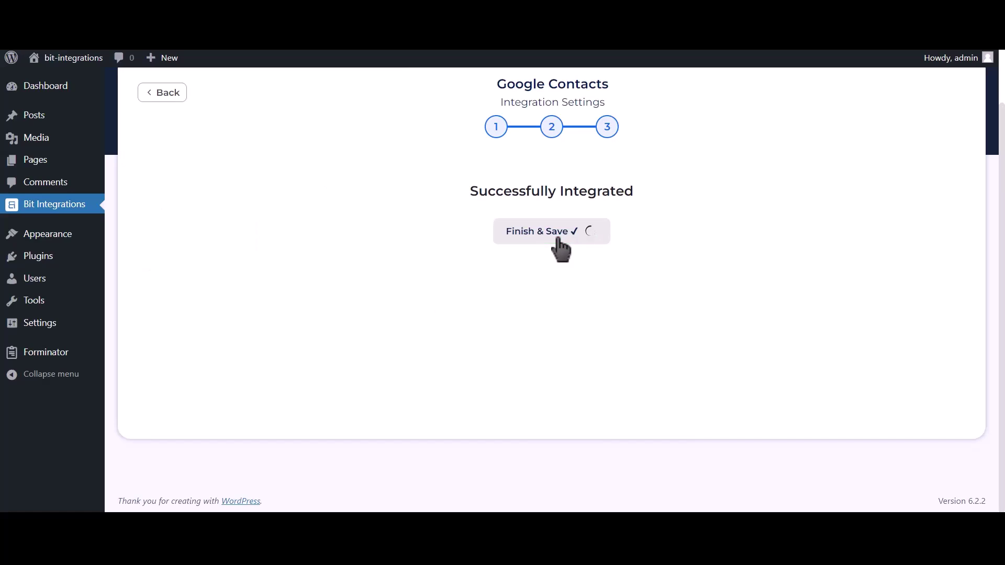
- Submit the SiteOrigin form with name 'Bit Integrations', a support e-mail and a phone number
{"action": "type", "text": "B"}
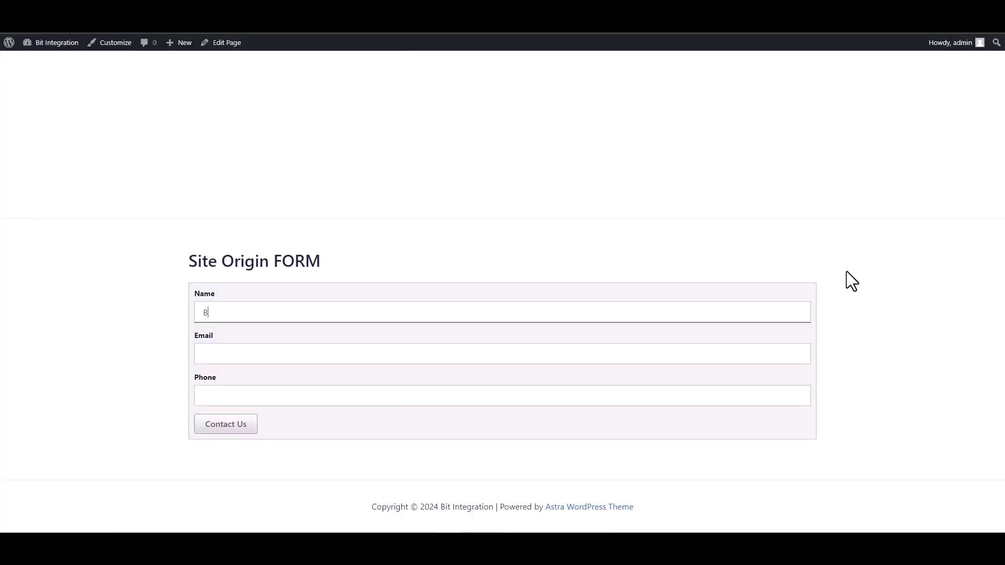
{"action": "type", "text": "it Integrations"}
{"action": "left_click", "coordinate": [742, 354]}
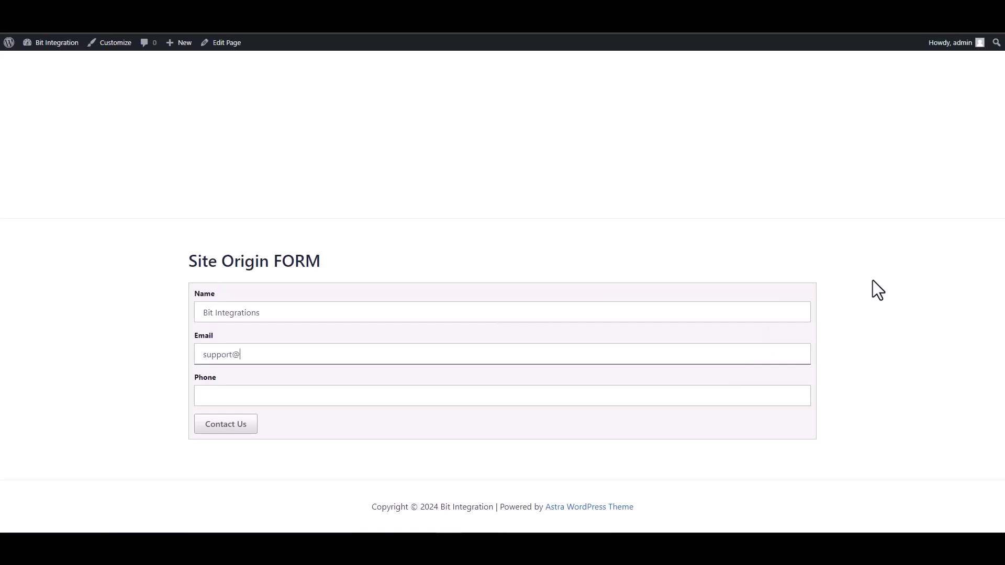
{"action": "left_click", "coordinate": [722, 393]}
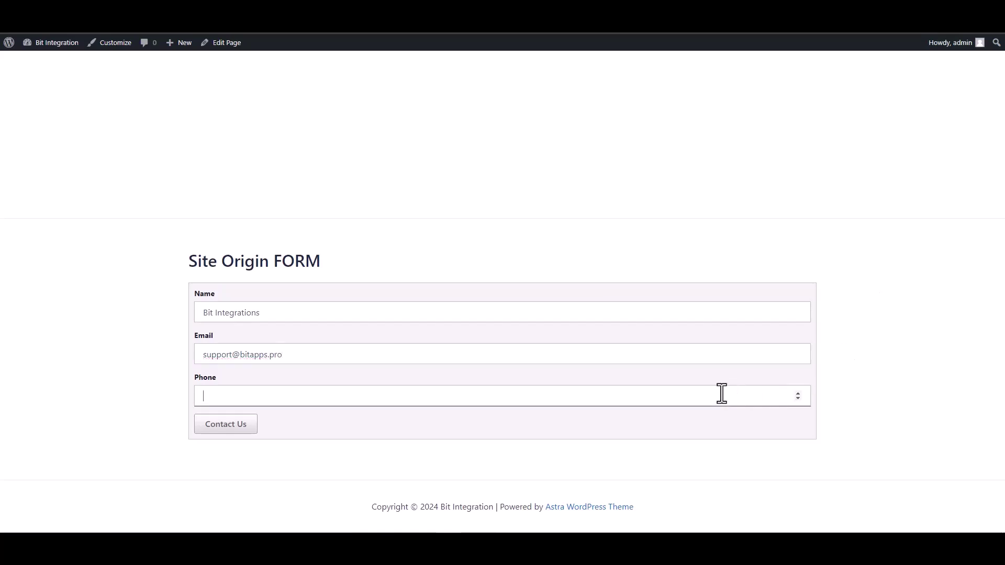
{"action": "type", "text": "444555666"}
{"action": "left_click", "coordinate": [236, 431]}
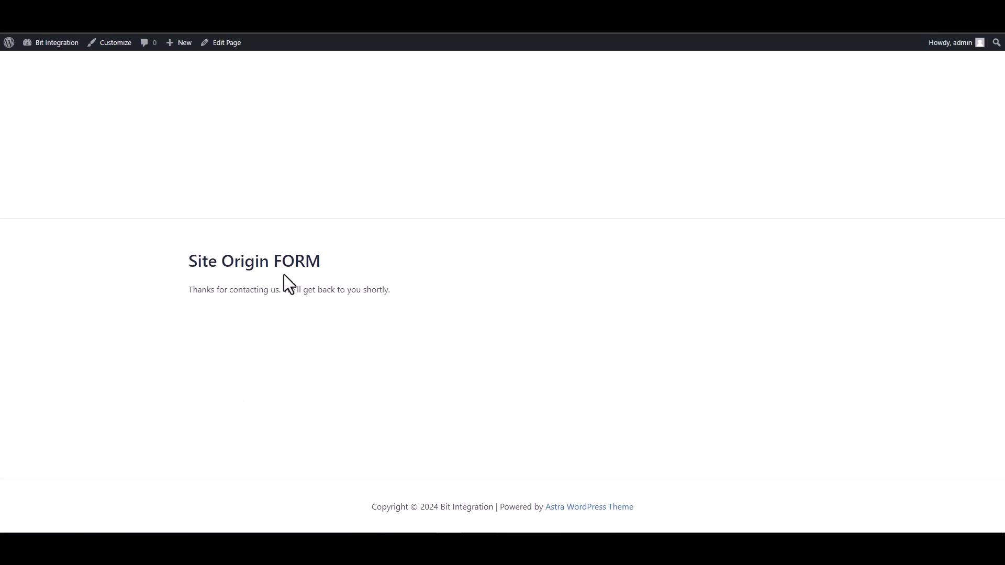
{"action": "left_click_drag", "start_coordinate": [203, 289], "coordinate": [361, 292]}
- Open the new Bit Integrations contact in Google Contacts to view its e-mail and phone
{"action": "left_click", "coordinate": [350, 325]}
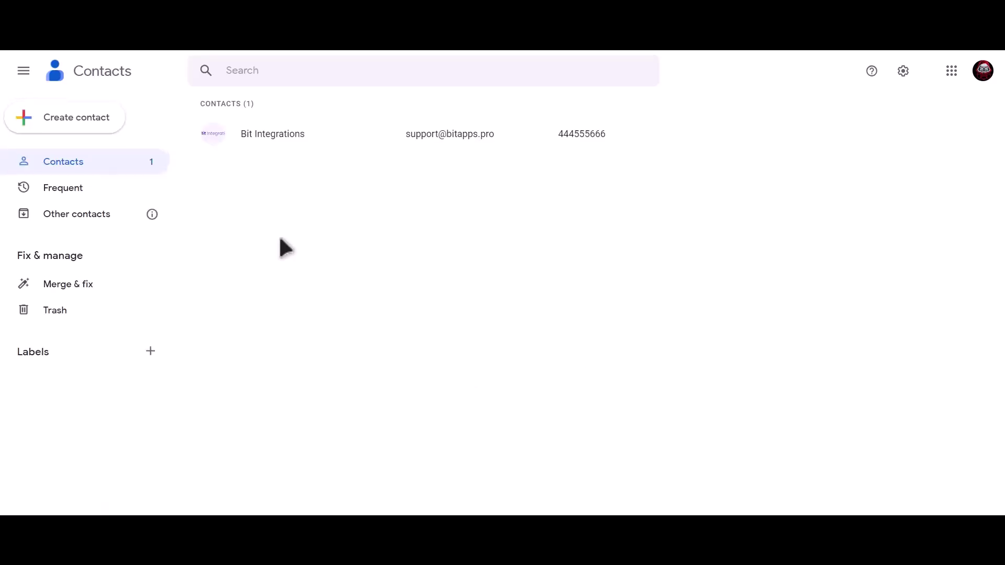
{"action": "left_click", "coordinate": [316, 135]}
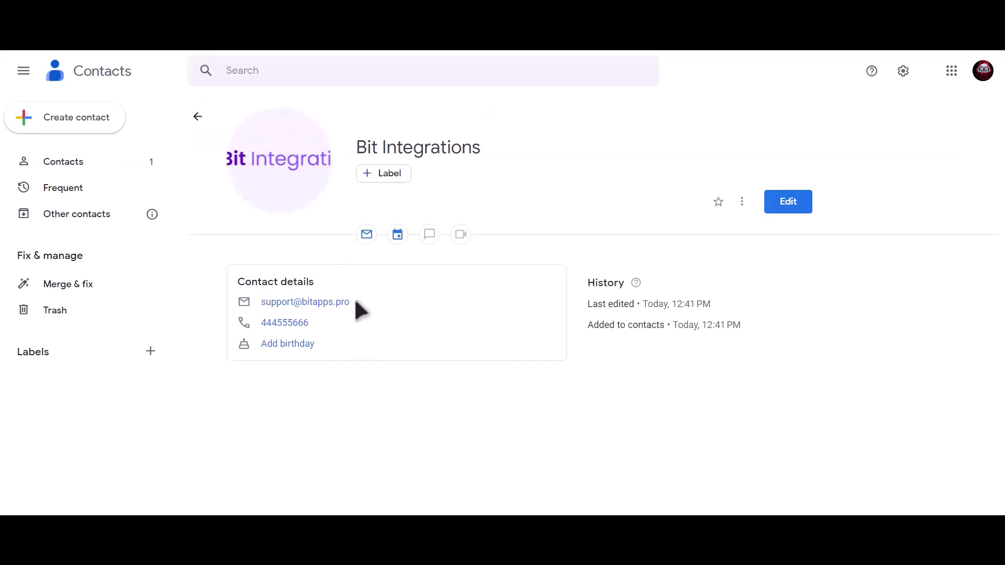